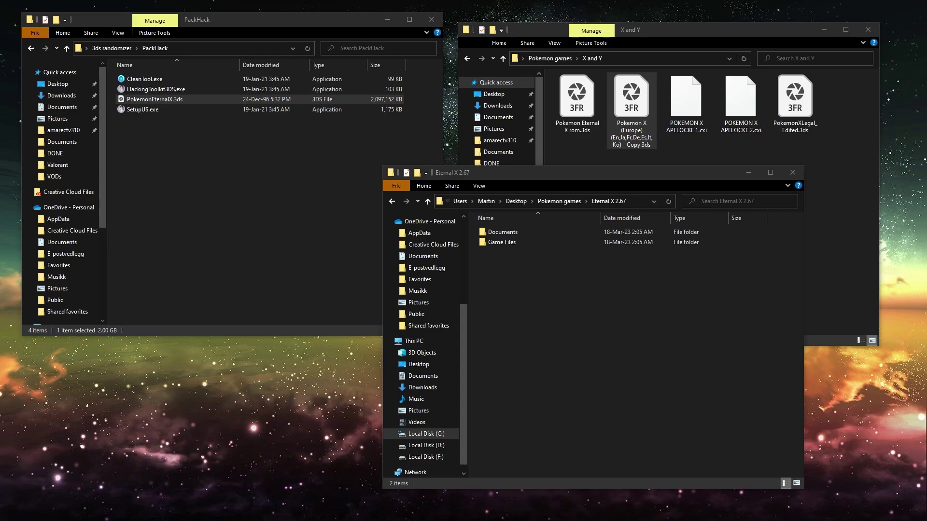
- Arrange the Eternal X and PackHack windows and launch HackingToolkit3DS
left_click_drag(631, 177, 651, 183)
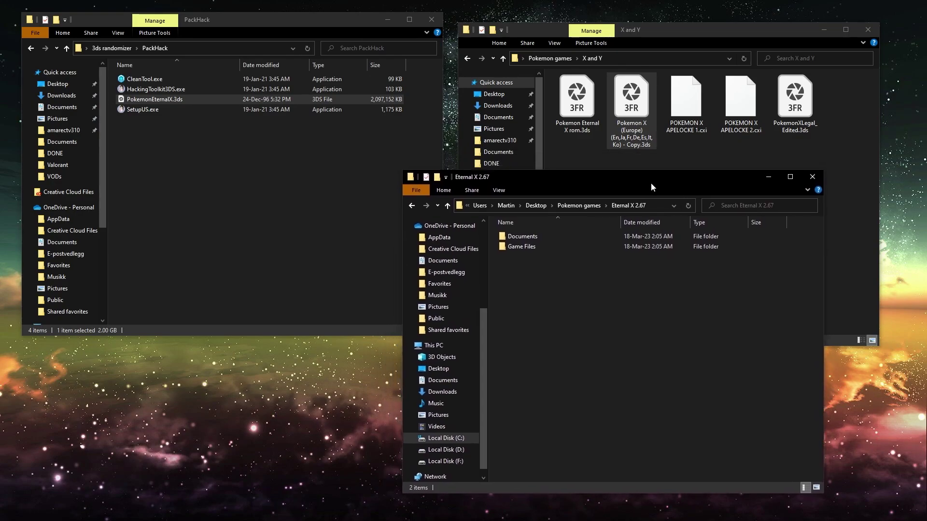
left_click(640, 137)
left_click(308, 146)
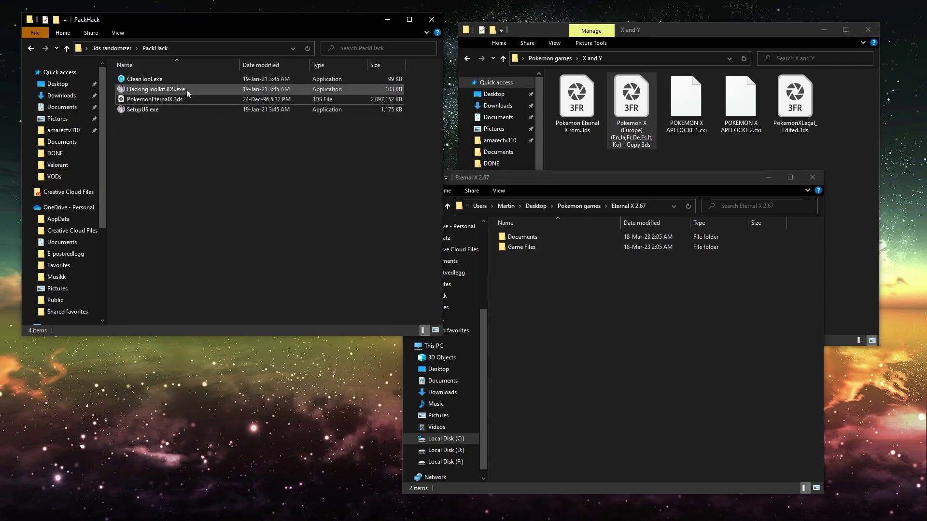
left_click(197, 129)
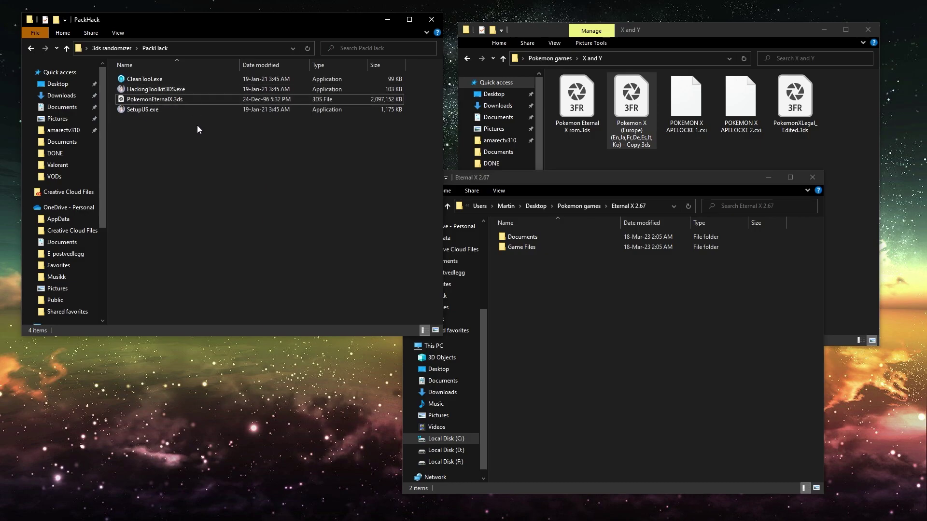
left_click(142, 89)
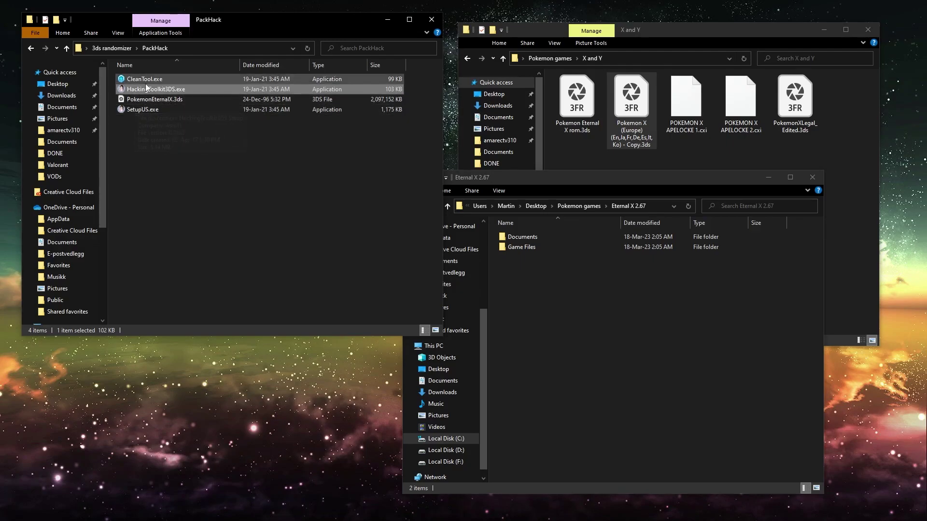
double_click(154, 89)
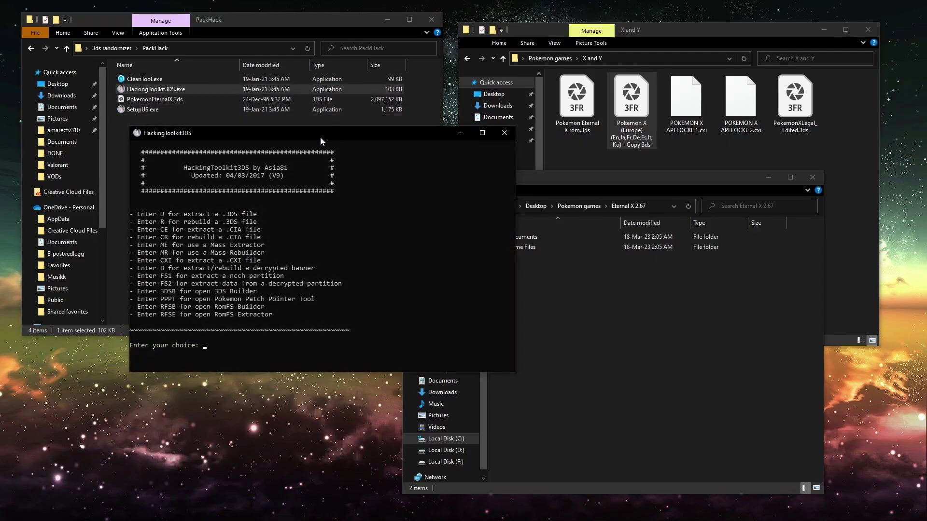
- Choose the D option in the toolkit console to extract a .3DS file
left_click_drag(320, 138, 318, 129)
left_click(376, 182)
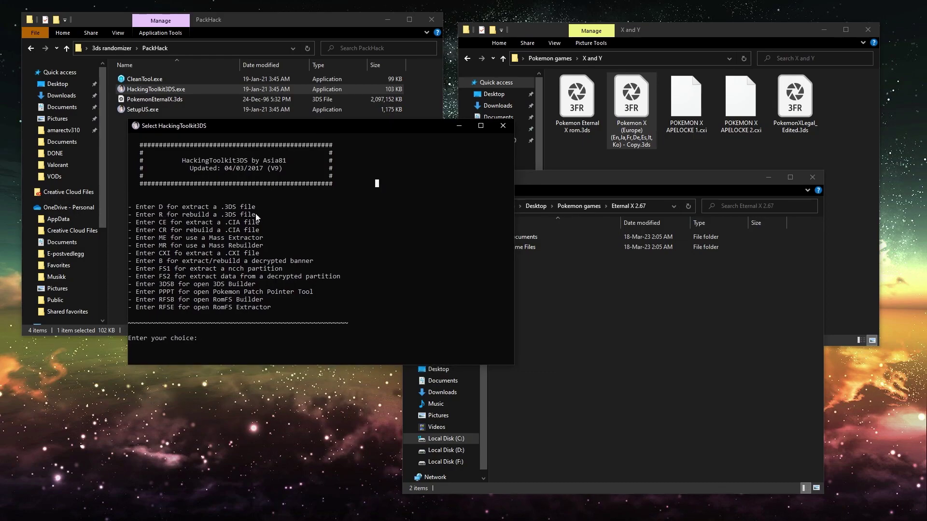
left_click(362, 206)
key("Escape")
type("D")
key("Return")
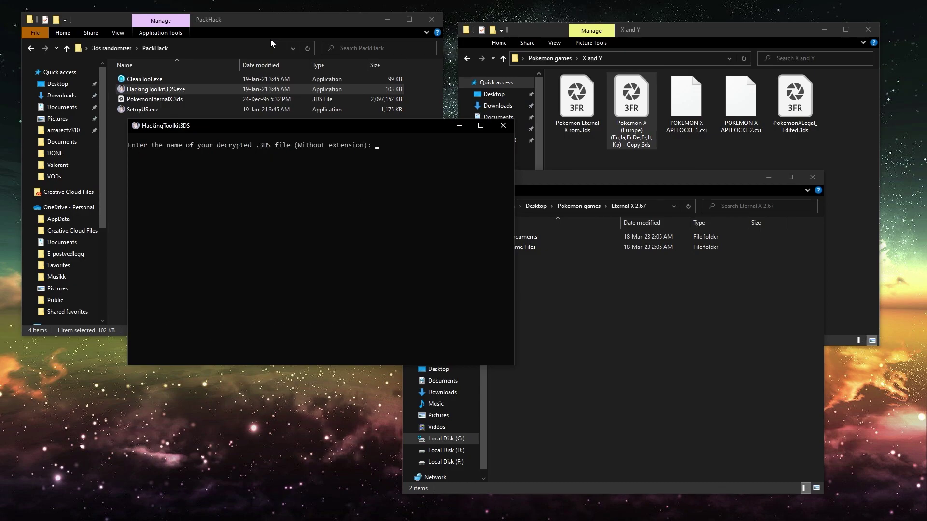
- Supply the PokemonEternalX ROM name and accept code.bin decompression to start extraction
left_click(182, 99)
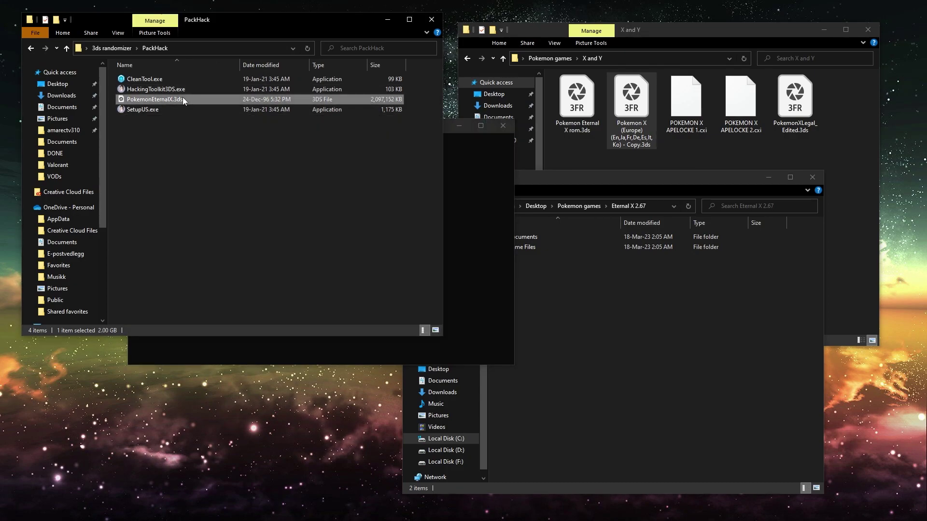
right_click(182, 99)
left_click(39, 308)
key("ctrl+c")
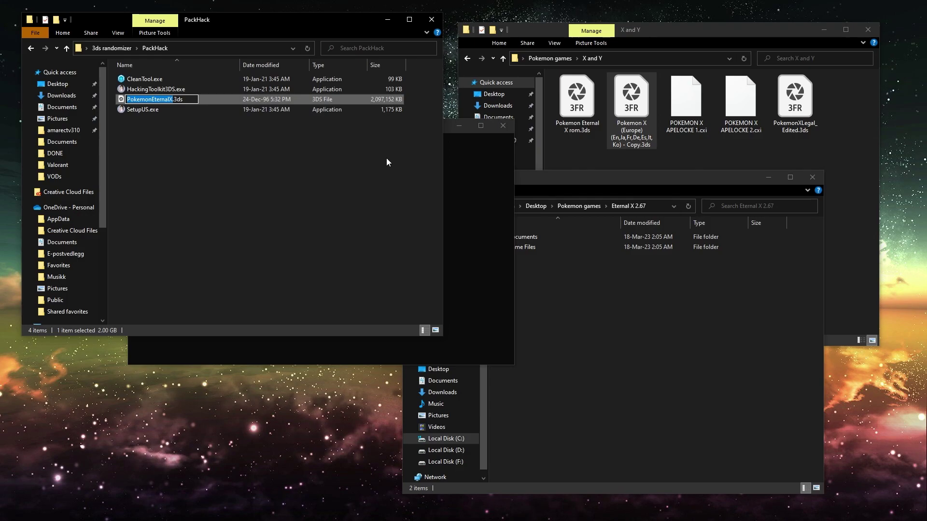
left_click(475, 149)
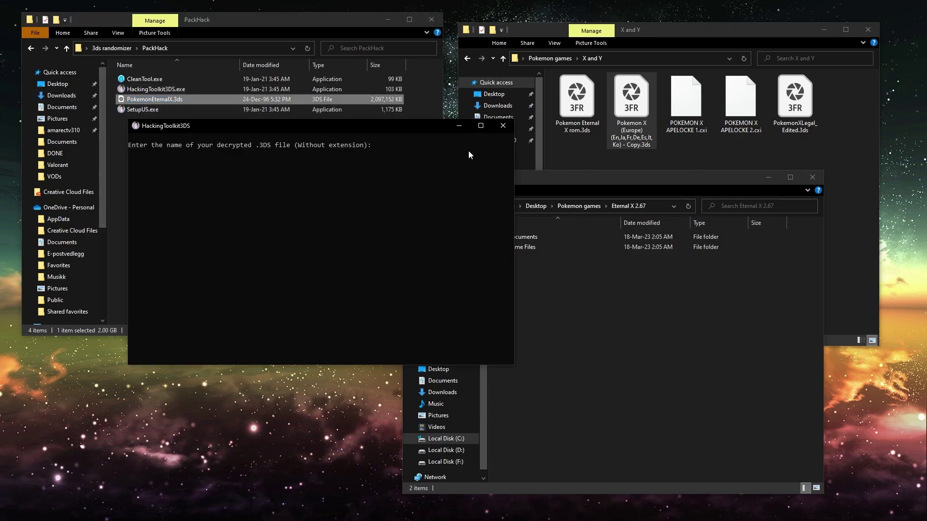
key("ctrl+v")
key("Return")
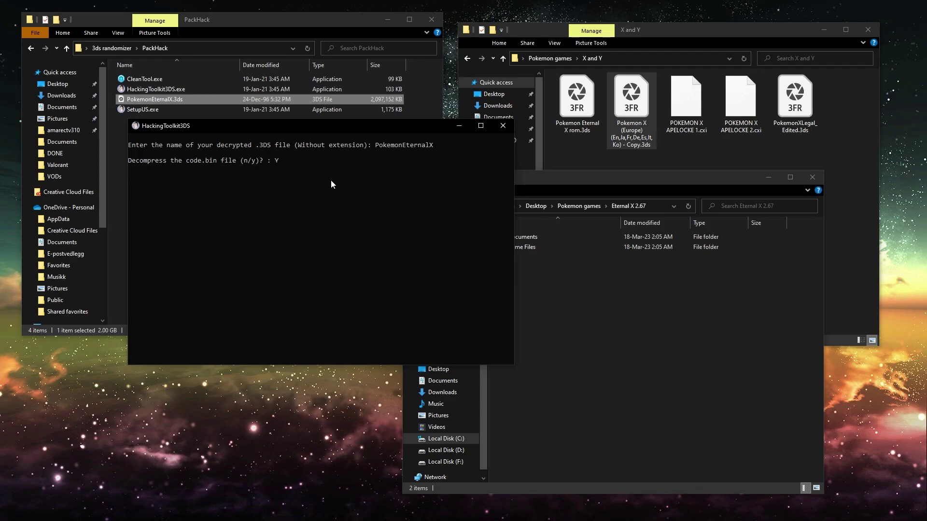
key("Return")
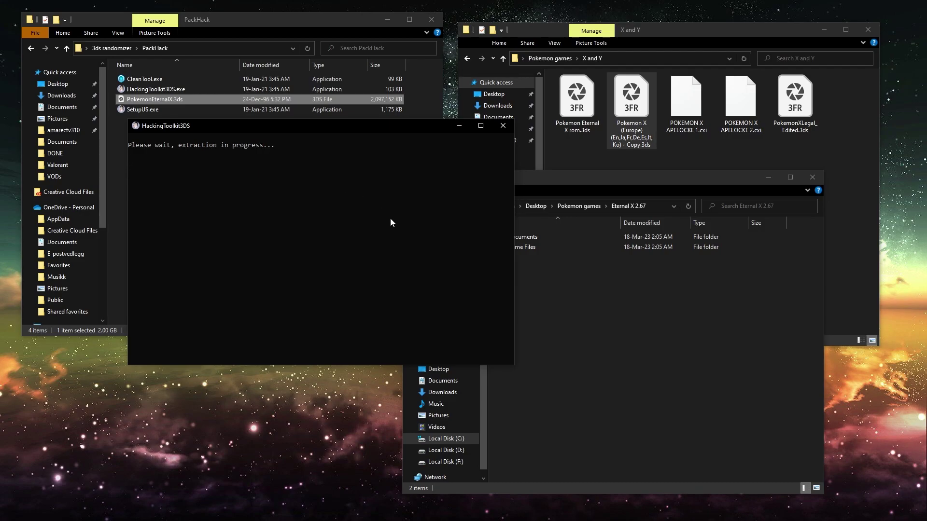
- Wait for 'Extraction done!' on PokemonEternalX, dismiss it, and close the HackingToolkit3DS console
left_click_drag(391, 222, 377, 191)
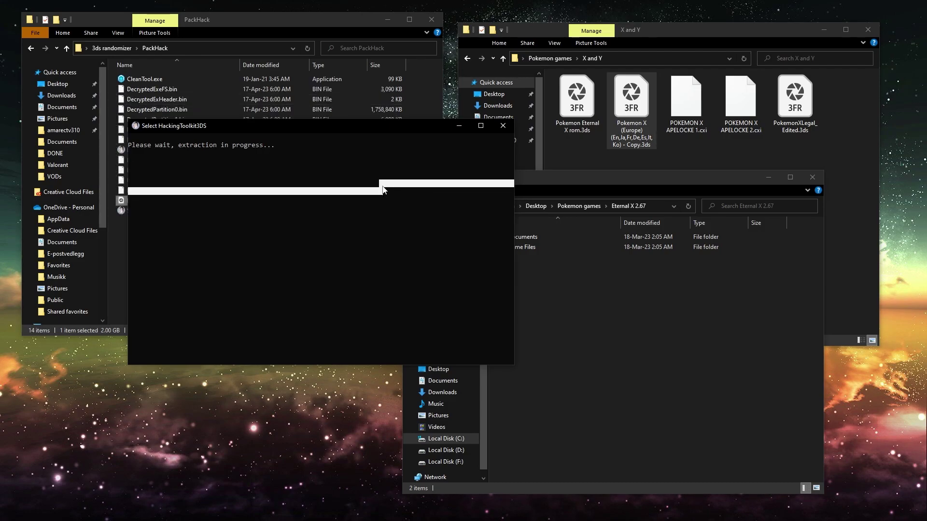
right_click(378, 184)
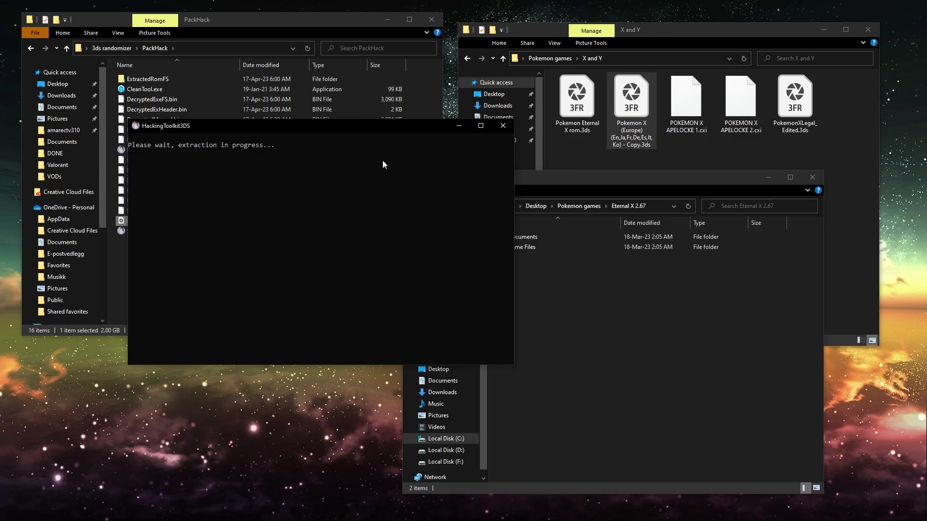
left_click_drag(364, 128, 499, 92)
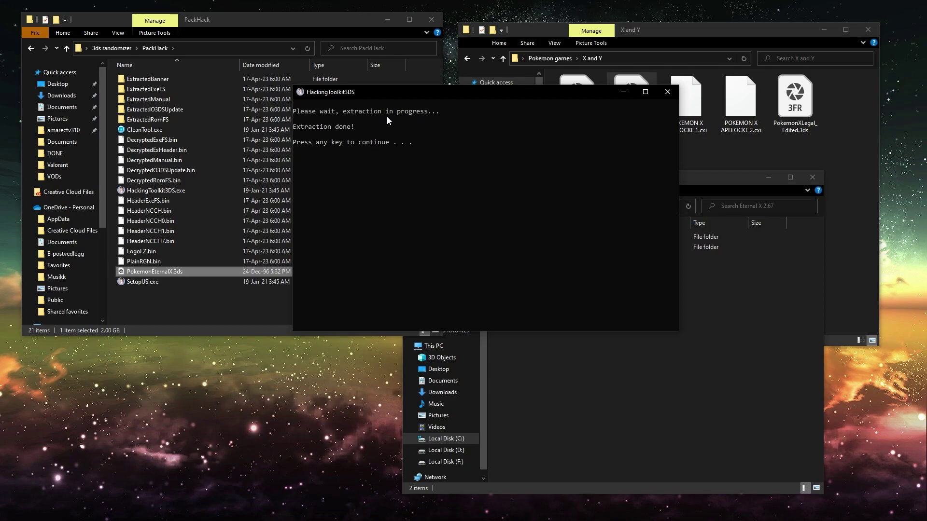
left_click(376, 156)
left_click_drag(412, 99, 327, 98)
left_click(345, 110)
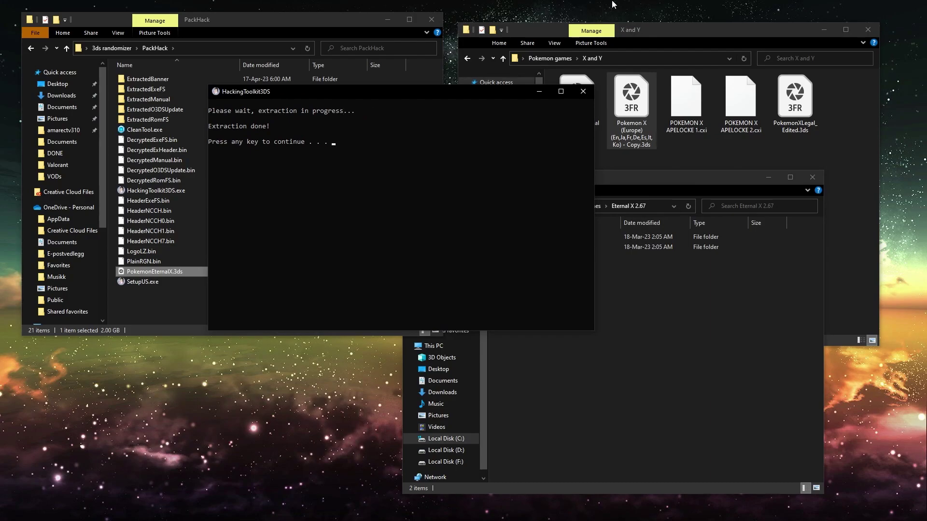
left_click(477, 127)
key("Escape")
key("Return")
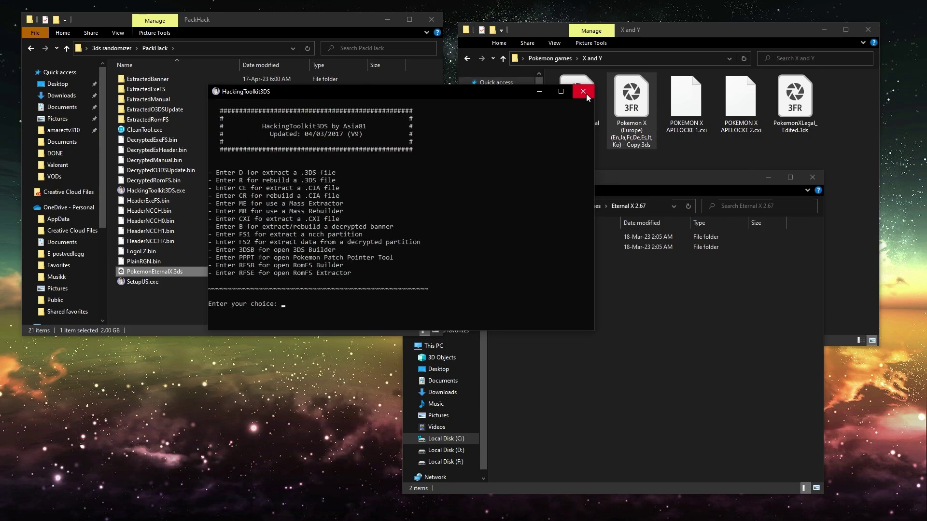
left_click(584, 91)
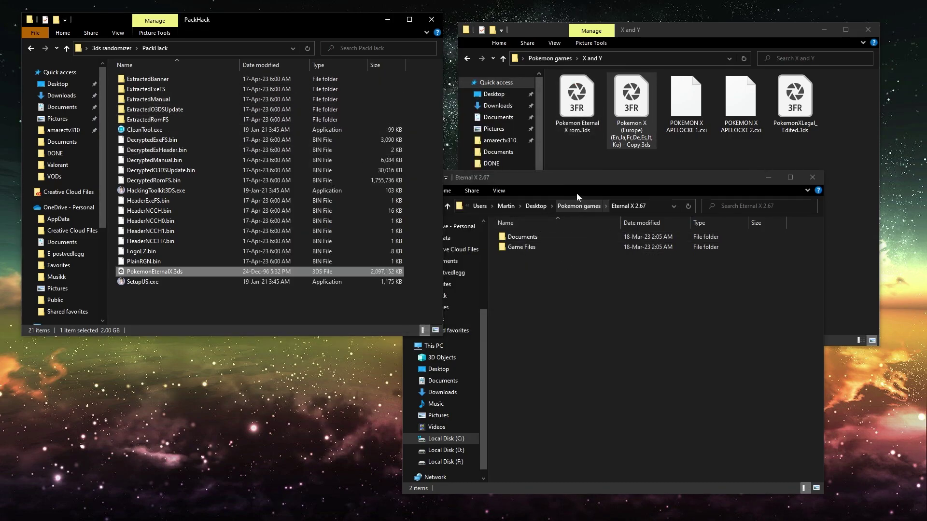
- Open ExtractedRomFS, compare the Game Files versions, and settle on Insanity Mode - Rebalanced
left_click_drag(571, 180, 594, 112)
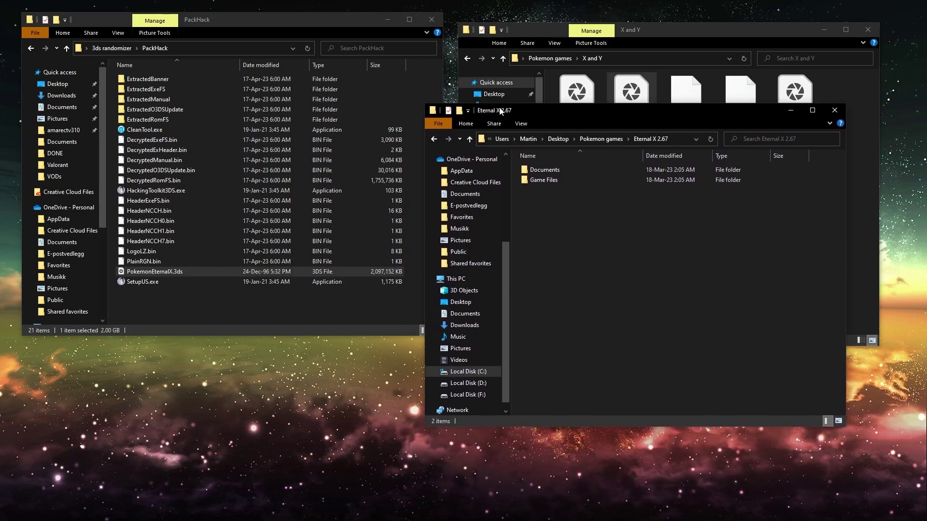
double_click(160, 121)
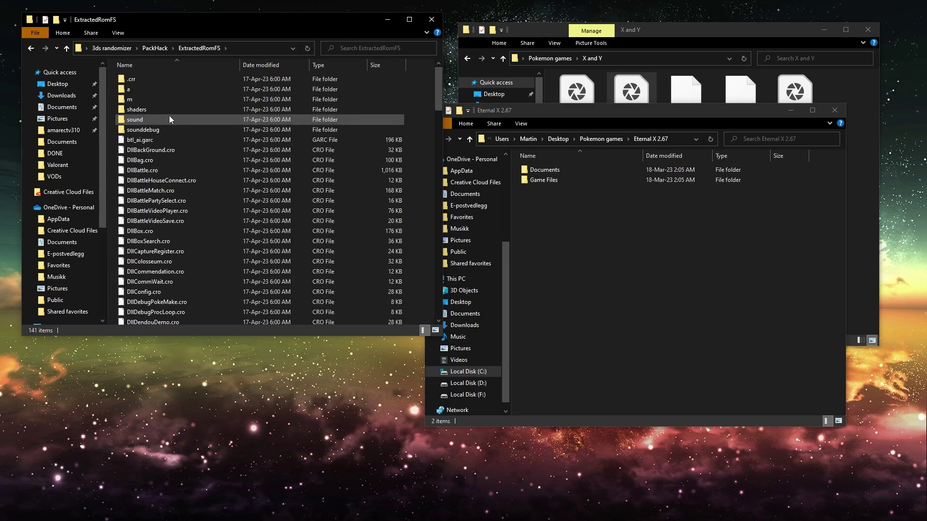
double_click(545, 181)
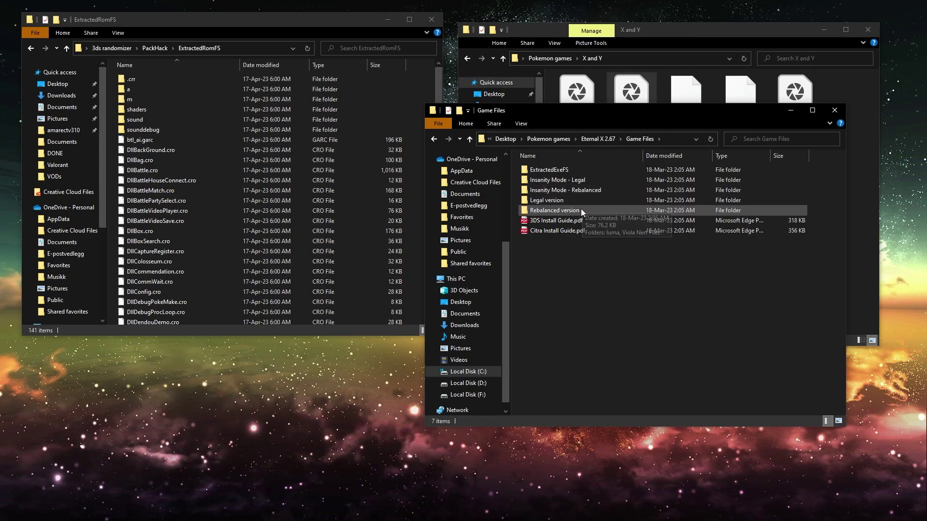
double_click(589, 179)
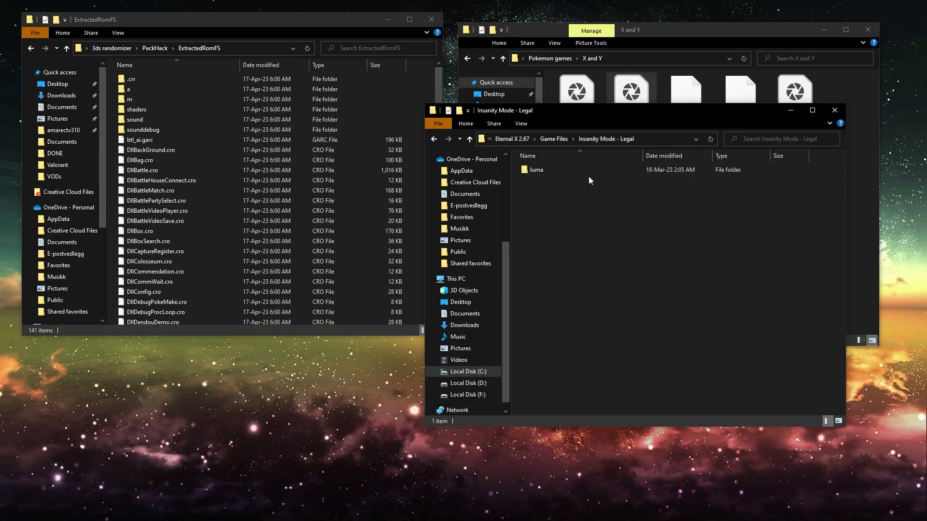
key("alt+Left")
double_click(565, 189)
key("alt+Left")
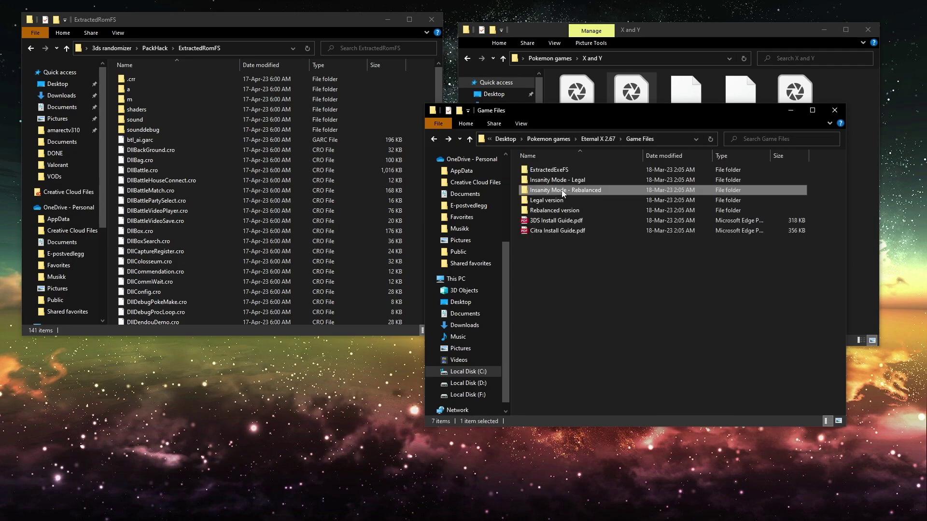
double_click(550, 200)
key("alt+Left")
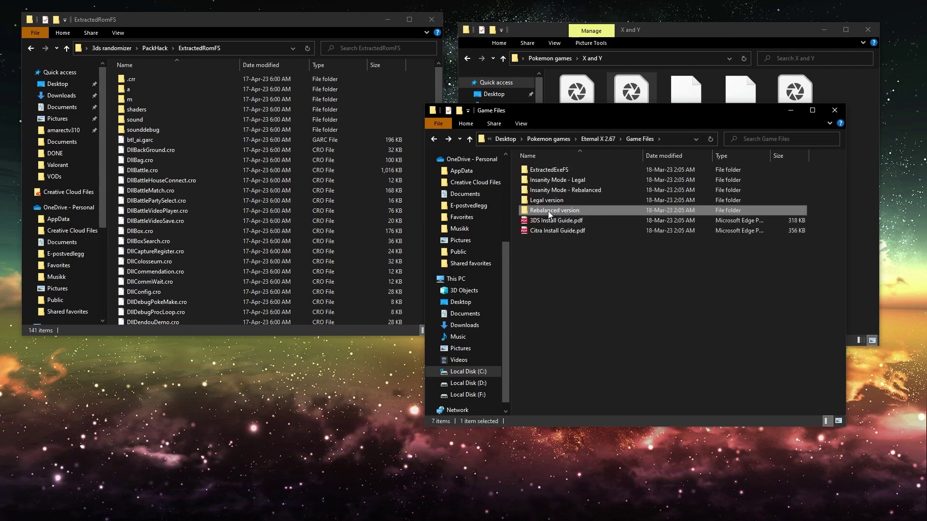
double_click(548, 211)
key("alt+Left")
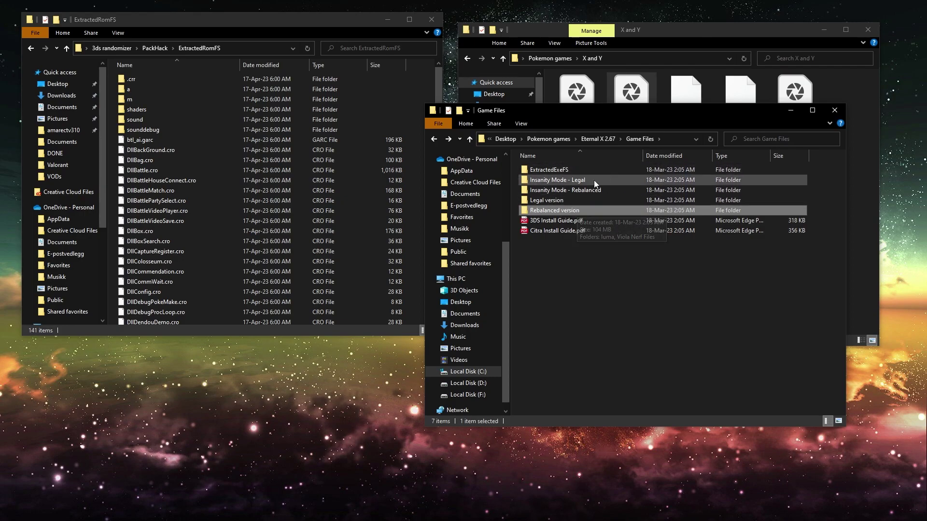
double_click(550, 190)
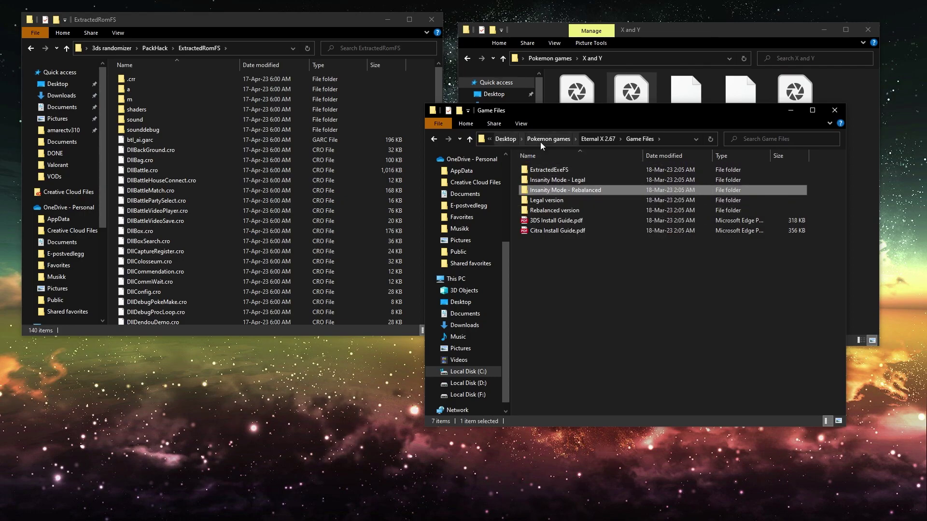
key("alt+Left")
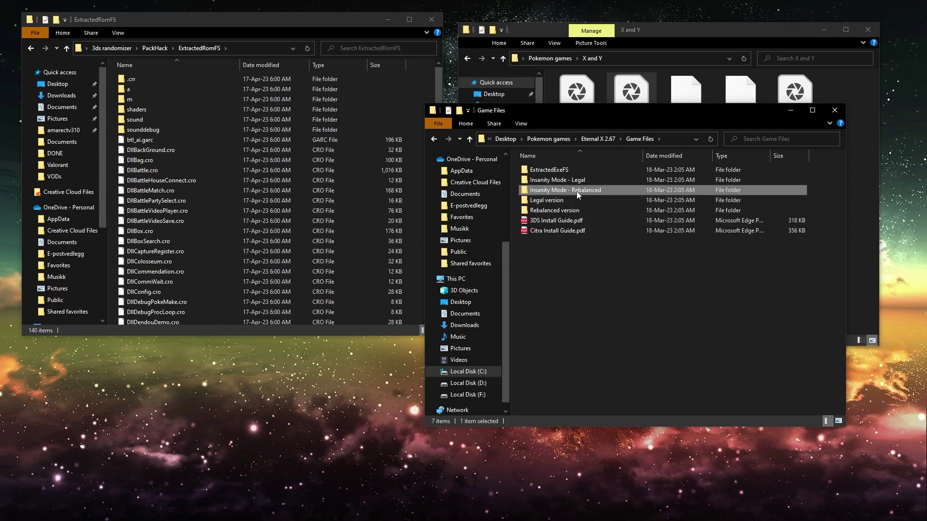
double_click(576, 190)
double_click(557, 172)
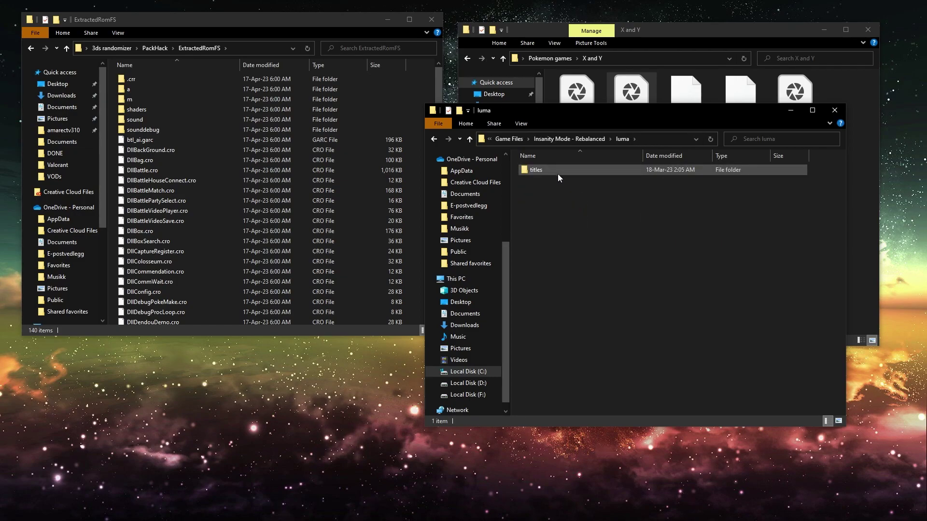
double_click(557, 173)
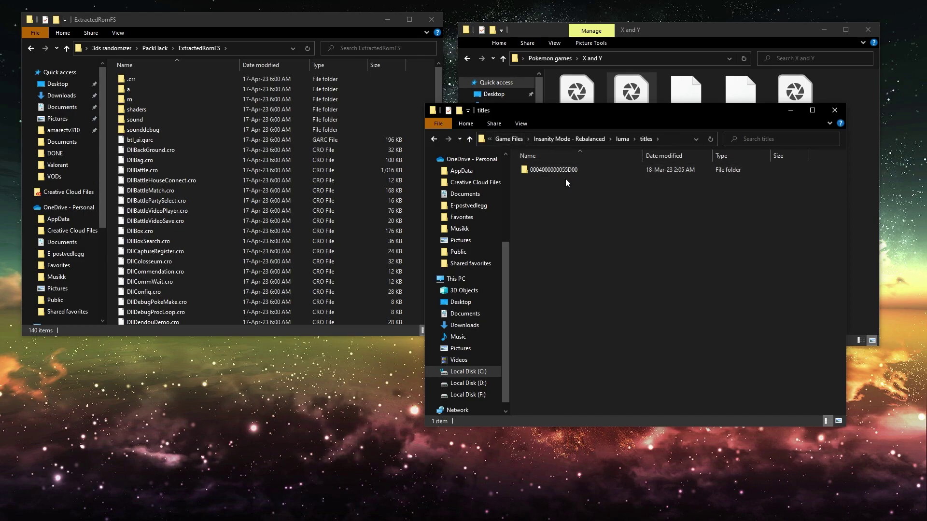
double_click(562, 171)
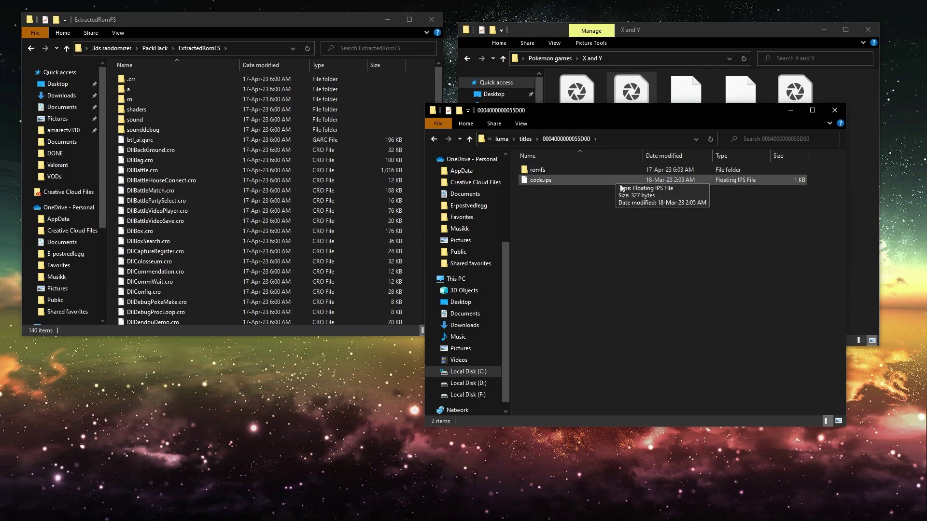
left_click(552, 180)
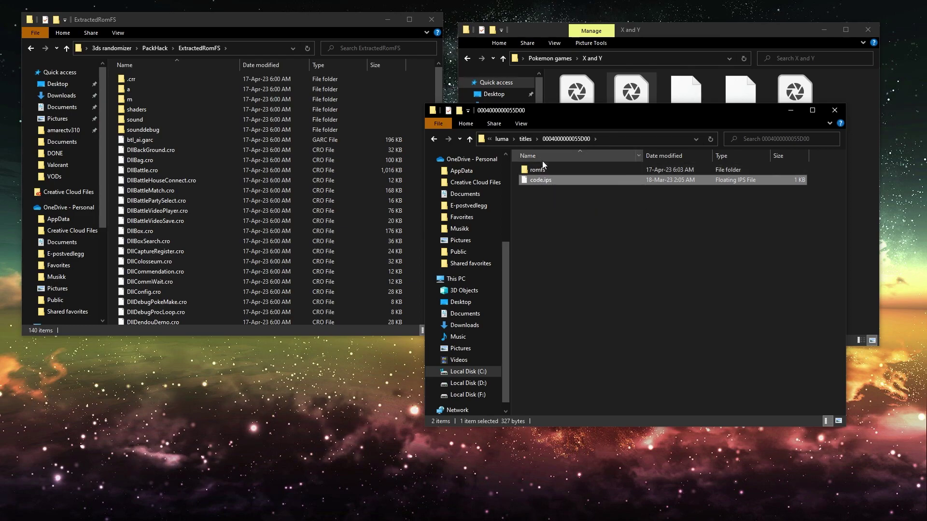
left_click(546, 170)
- Paste the romfs 'a' folder and DllField.cro into ExtractedRomFS, replacing 12 duplicates, then return to PackHack
double_click(545, 169)
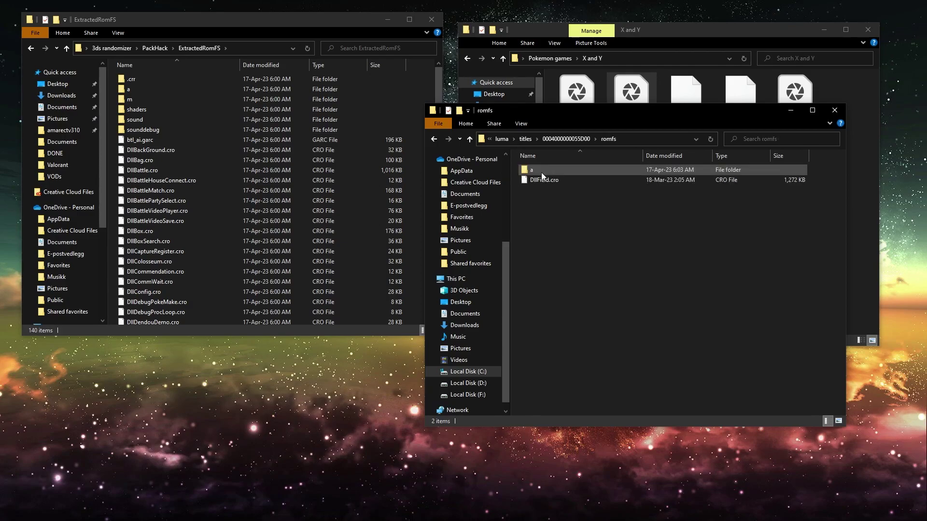
left_click_drag(594, 205, 412, 167)
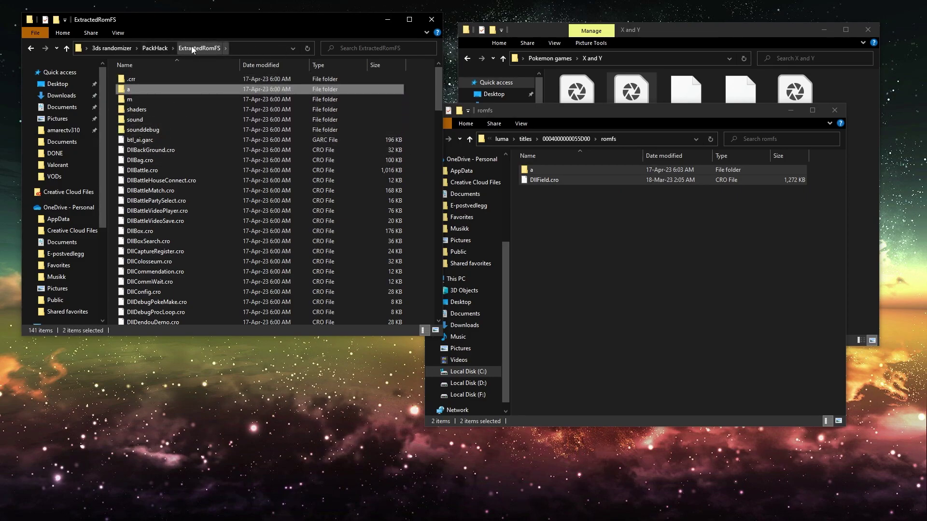
left_click(425, 104)
key("ctrl+v")
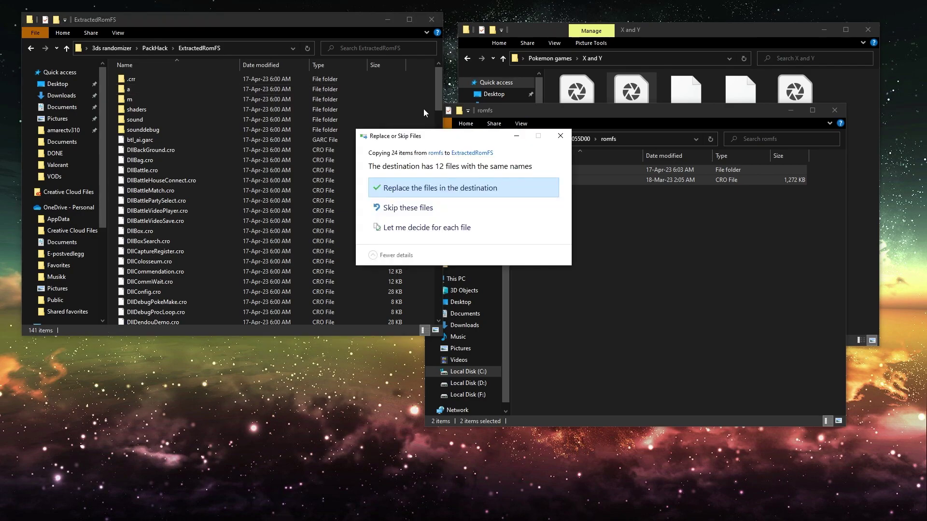
left_click(410, 187)
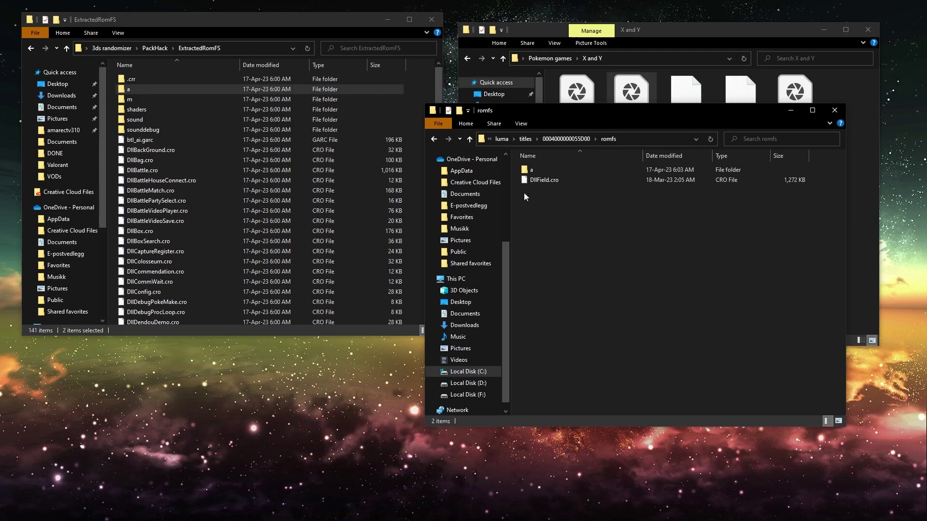
left_click(165, 47)
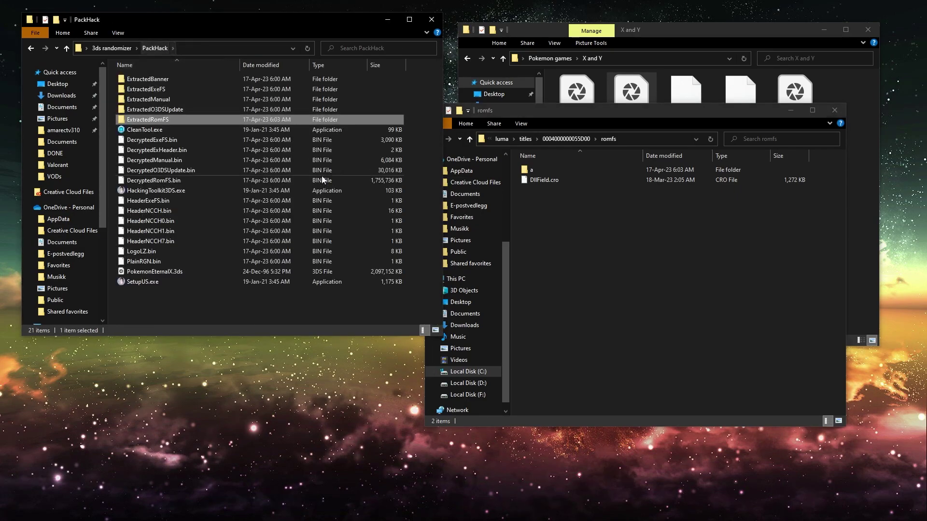
- Start a HackingToolkit3DS rebuild (option R) with output name PokemonXRebalancedInsanity
double_click(181, 191)
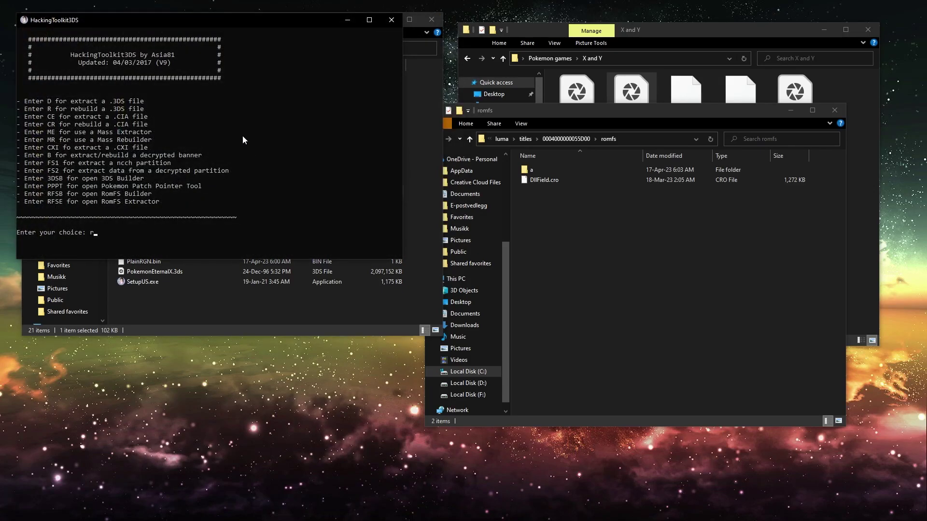
type("r")
key("Return")
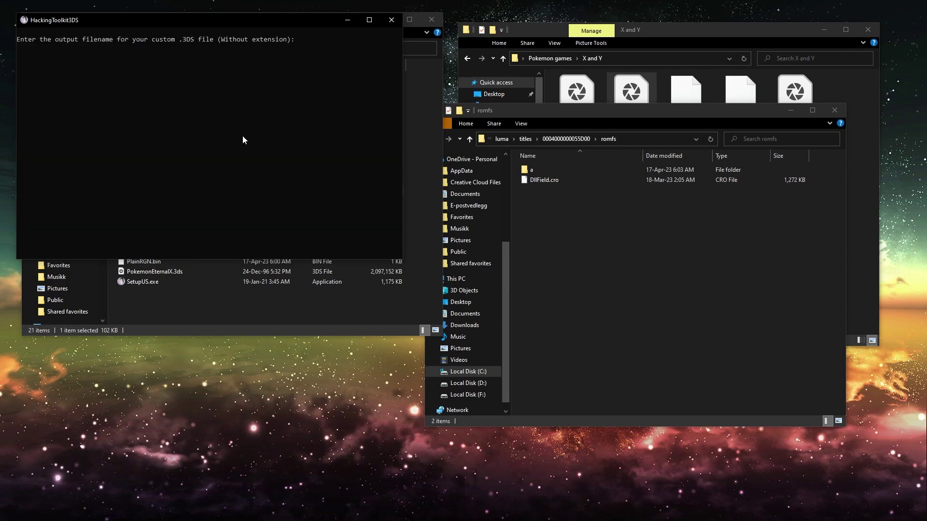
type("pOKE")
key("BackSpace")
key("BackSpace")
key("BackSpace")
key("BackSpace")
type("PokemonXRebalancedInsanity")
key("Return")
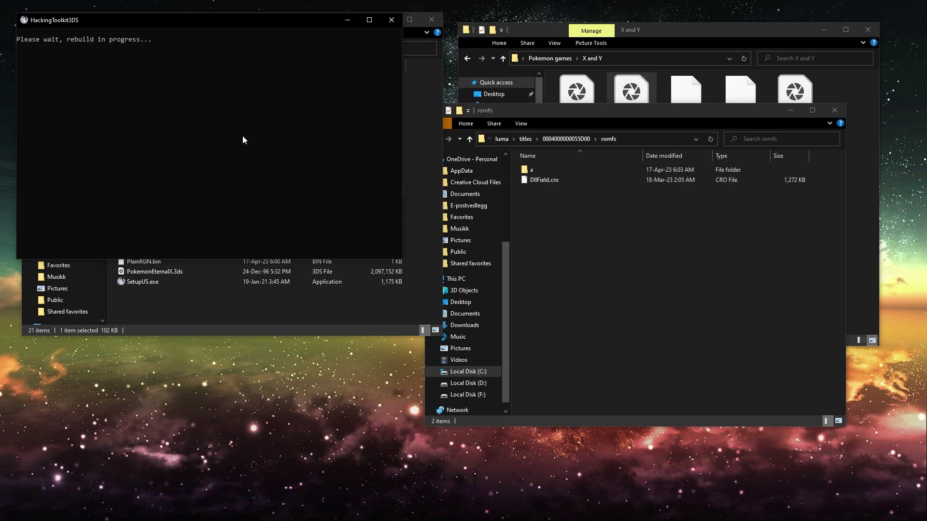
- Let the rebuild finish, close the console, and select PokemonXRebalancedInsanity_Edited.3ds in PackHack
left_click(235, 109)
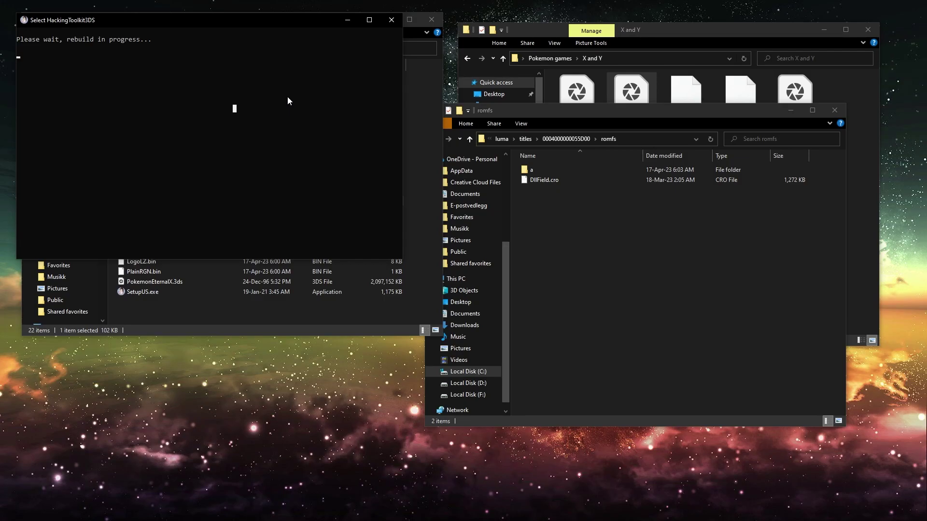
left_click(270, 106)
right_click(273, 90)
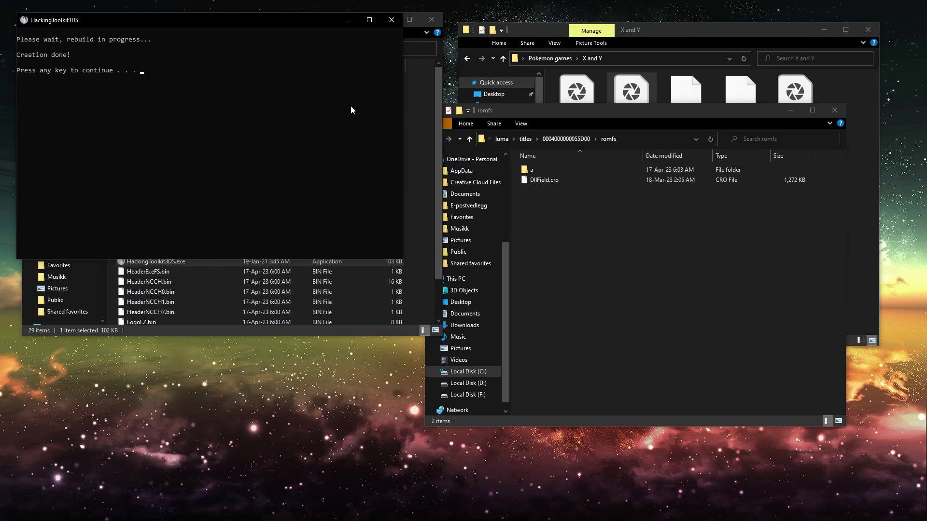
left_click_drag(376, 140, 329, 114)
right_click(289, 103)
key("Return")
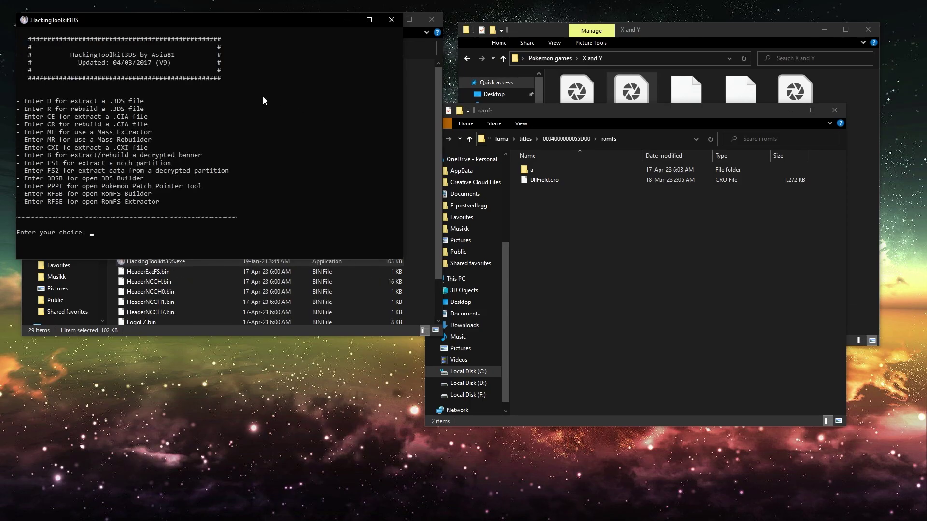
left_click(391, 20)
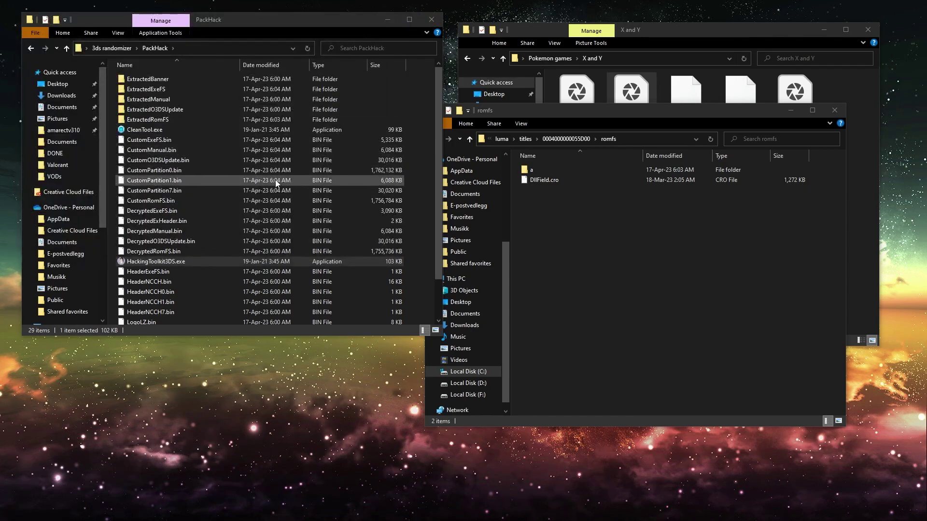
scroll(256, 193, "down", 2)
left_click(217, 310)
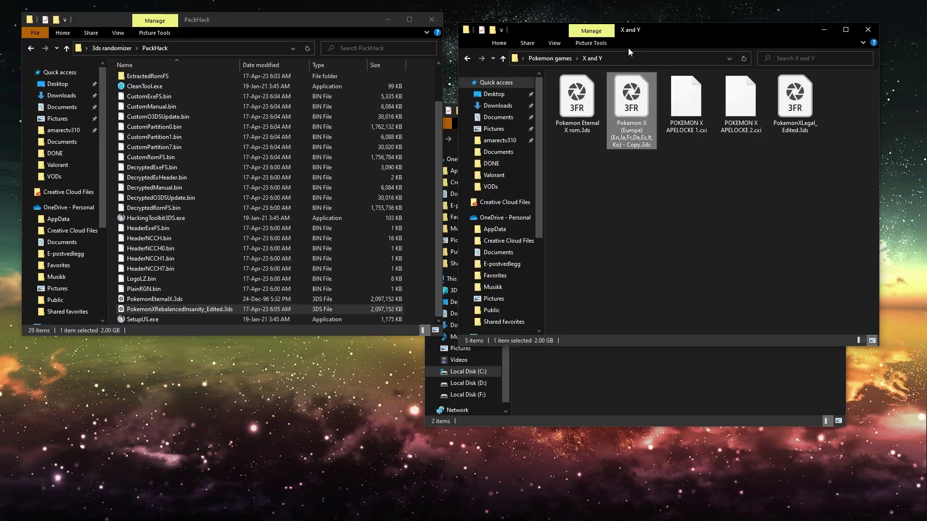
- Cut PokemonXRebalancedInsanity_Edited.3ds from PackHack and paste it into the X and Y games folder
left_click(149, 309)
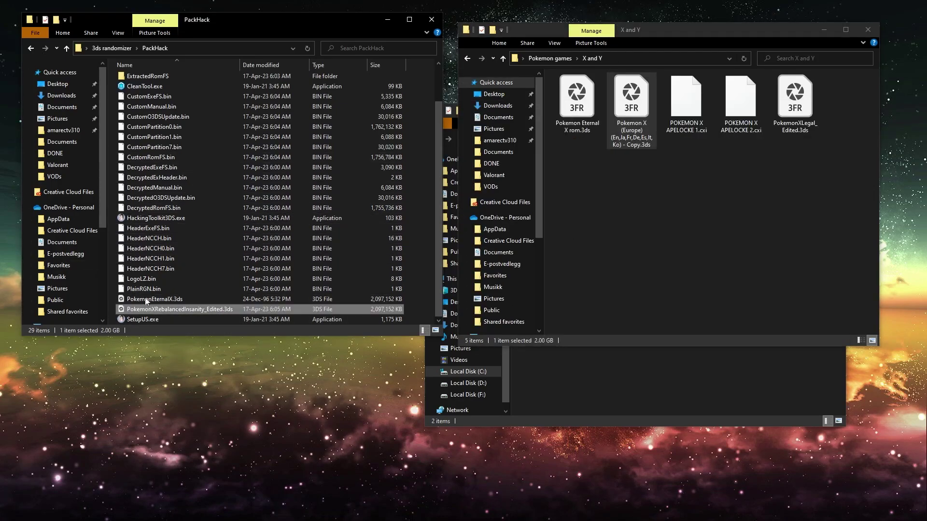
right_click(146, 308)
left_click(39, 241)
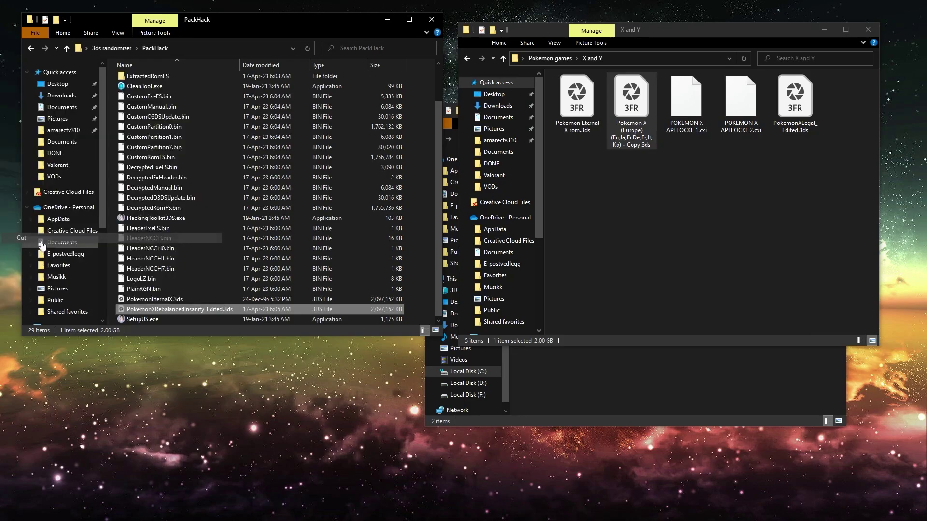
left_click(689, 202)
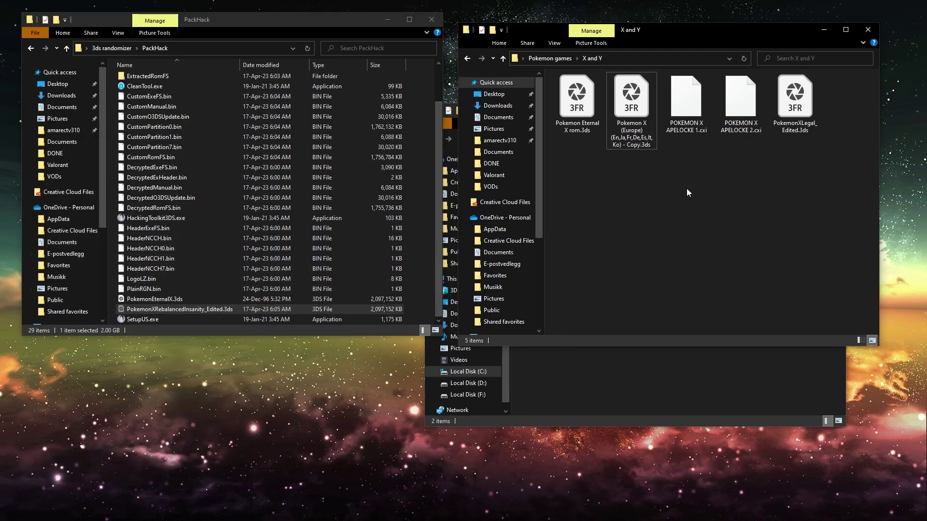
key("ctrl+v")
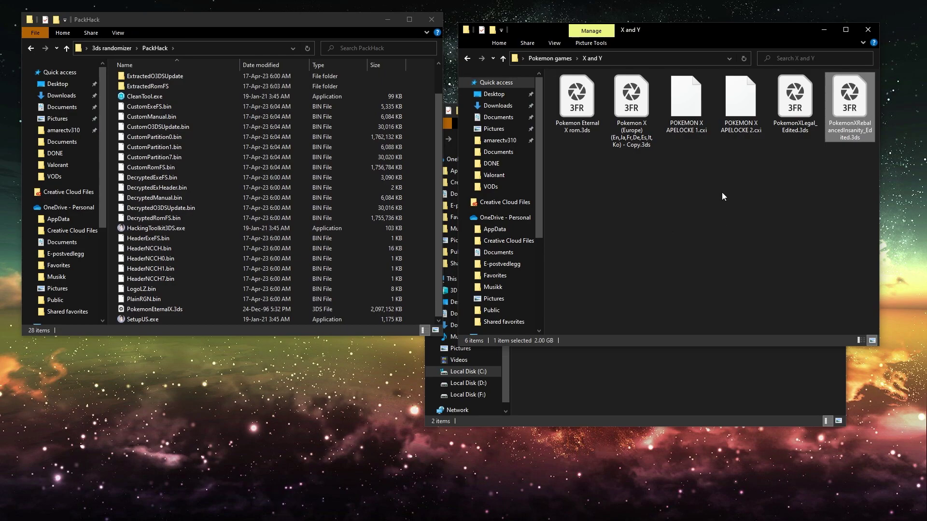
left_click(700, 221)
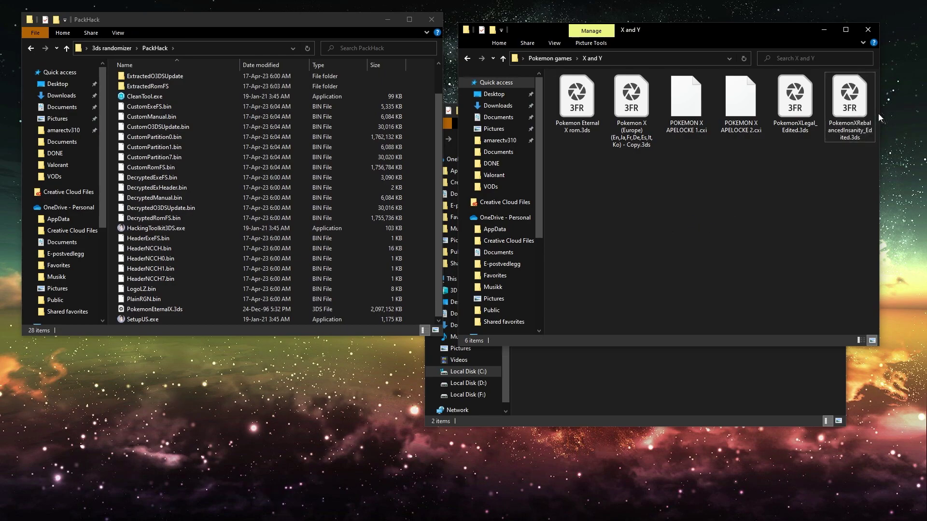
left_click(832, 118)
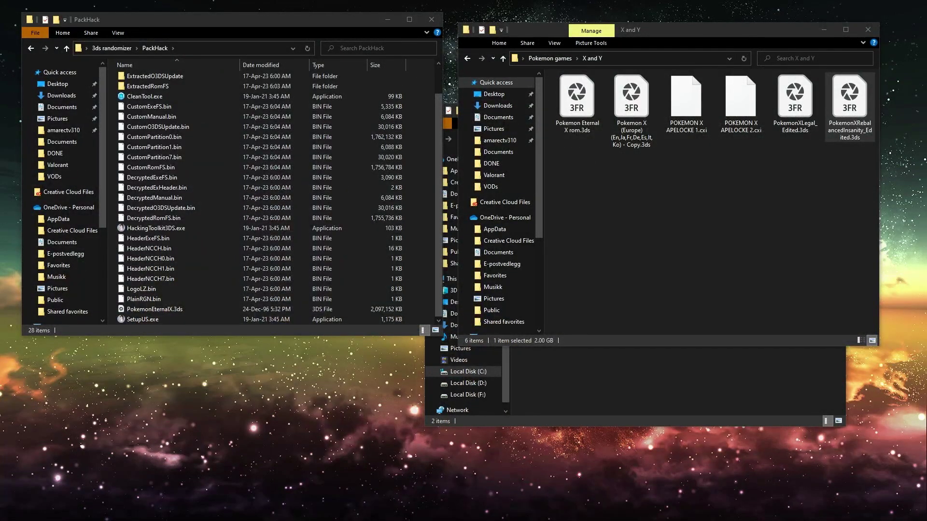
left_click_drag(536, 162, 209, 140)
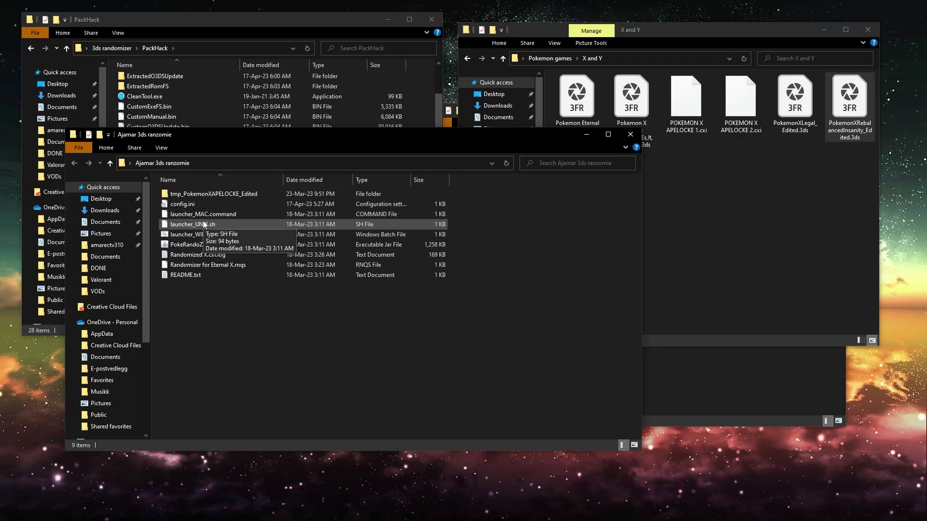
- Launch the randomizer and load PokemonXRebalancedInsanity_Edited.3ds from Desktop > Pokemon games > X and Y
double_click(225, 235)
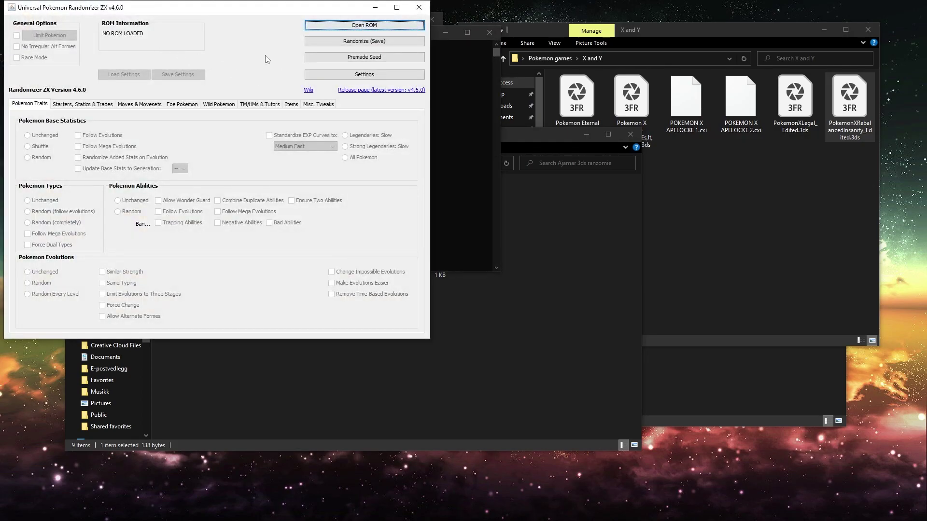
left_click(315, 27)
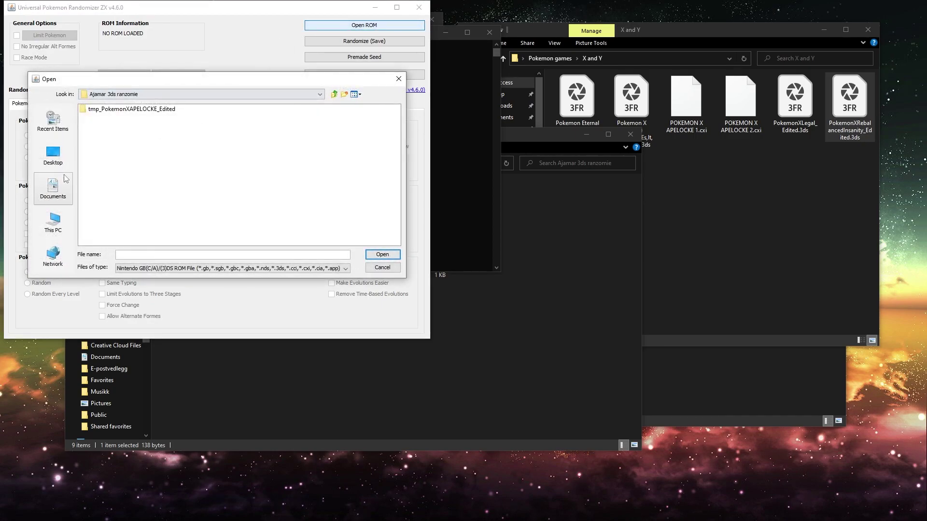
left_click(53, 154)
double_click(343, 110)
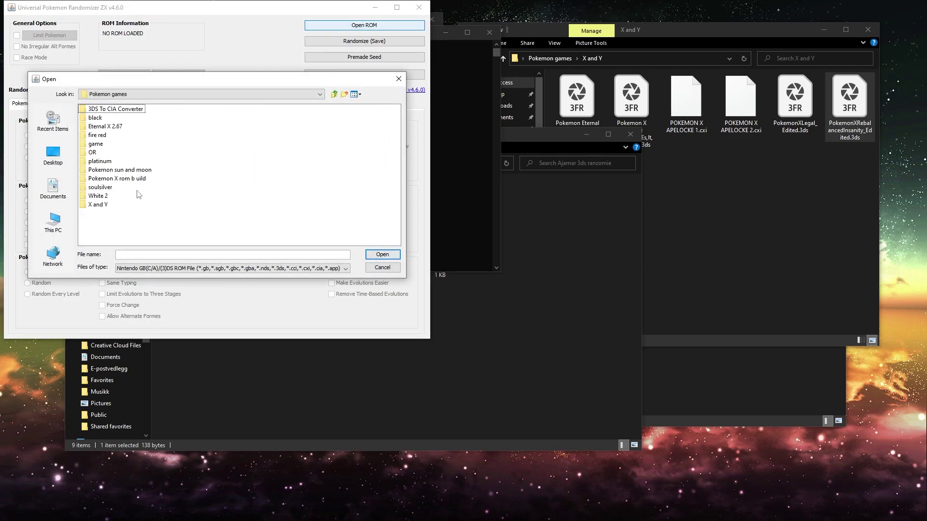
double_click(99, 204)
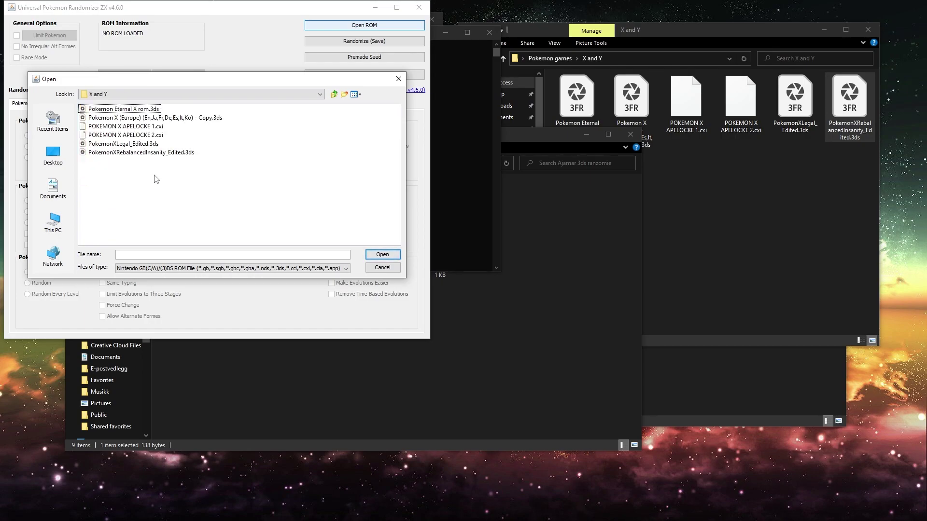
double_click(135, 153)
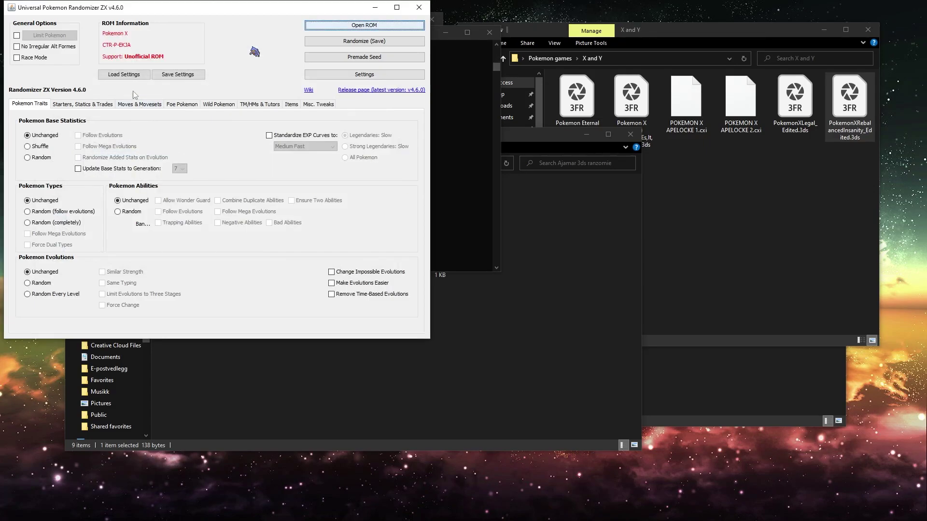
- Look through the starters, wild Pokemon and remaining option tabs
left_click_drag(119, 9, 201, 22)
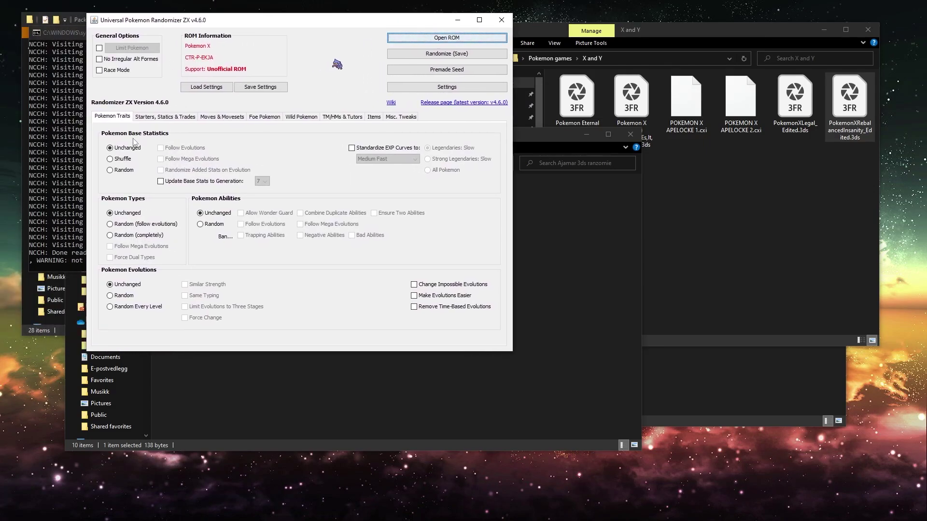
left_click(161, 118)
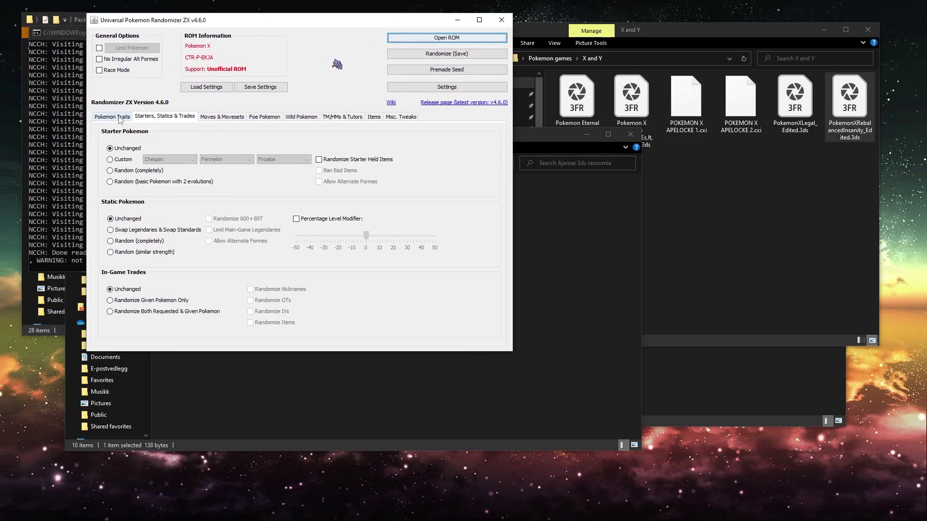
left_click(313, 117)
key("Right")
key("Right")
key("Right")
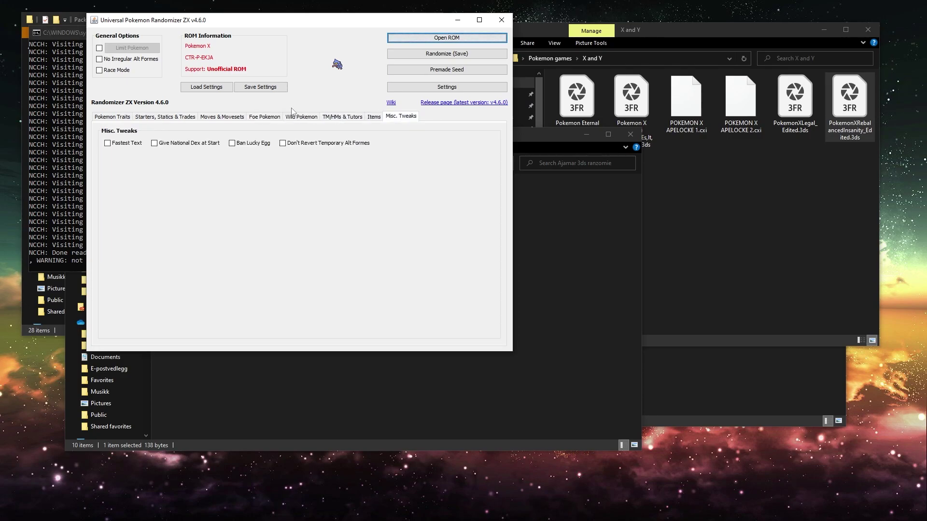
- Choose CXI output and set the save location to the Pokemon games X and Y folder
left_click(476, 54)
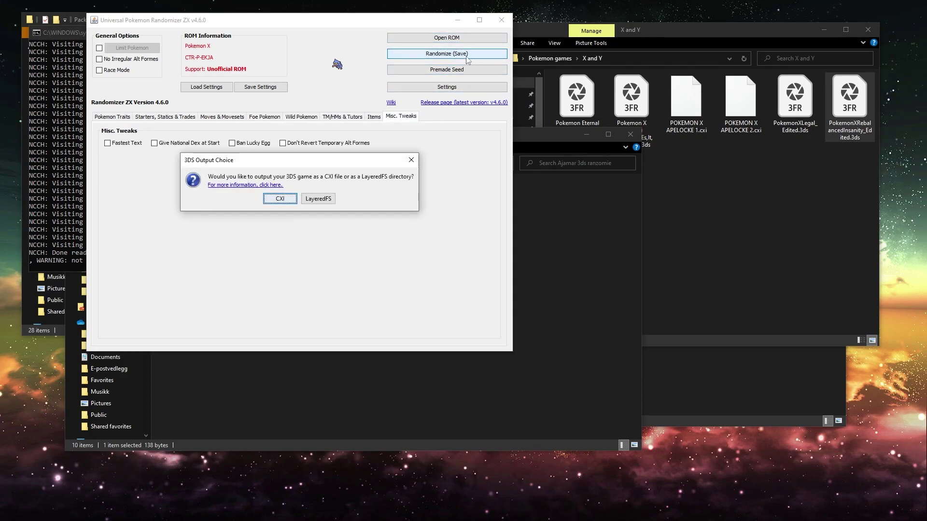
left_click(277, 199)
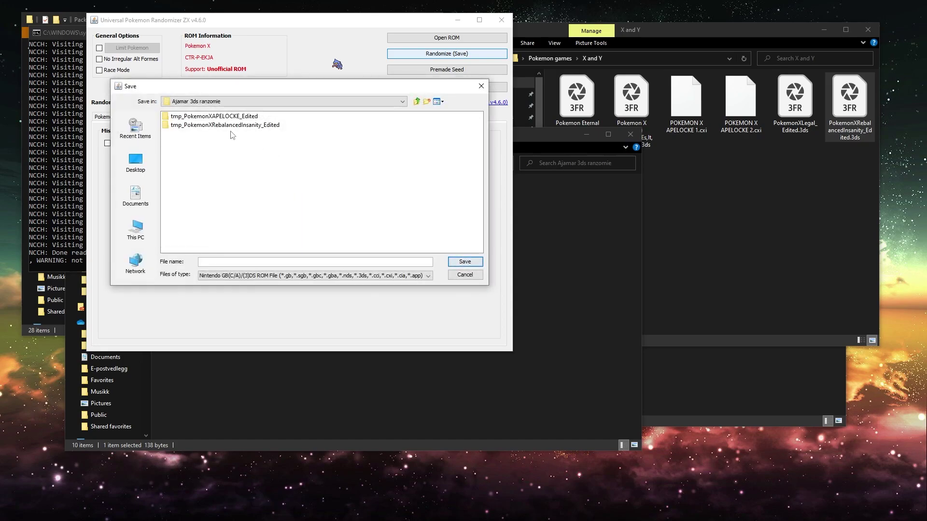
left_click(136, 164)
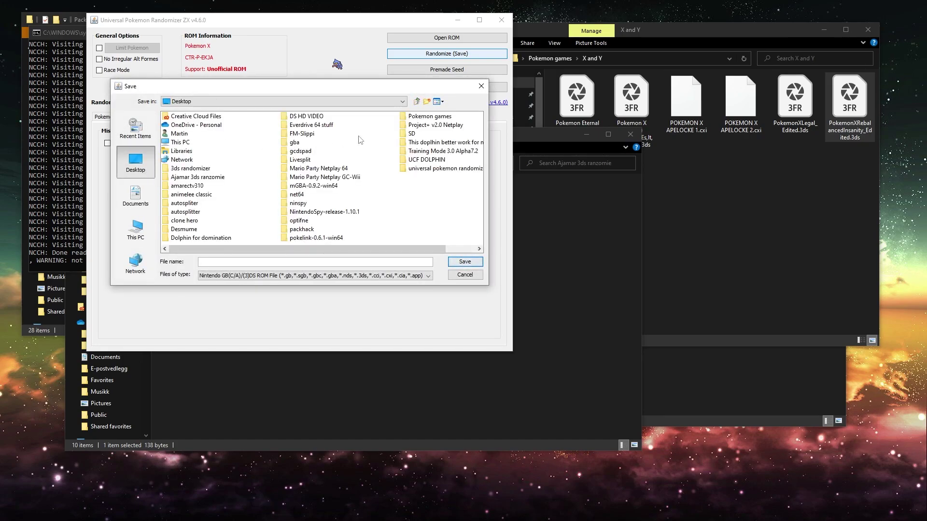
left_click(453, 118)
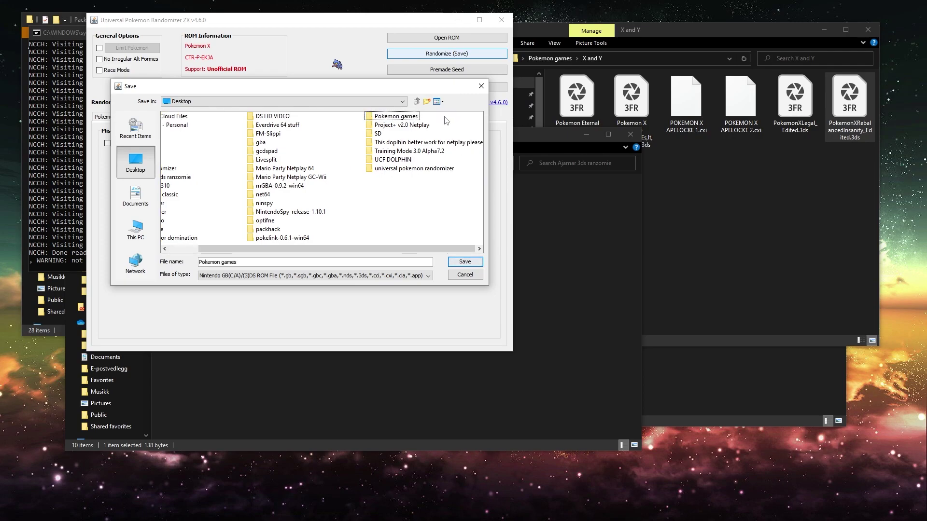
double_click(406, 119)
double_click(178, 212)
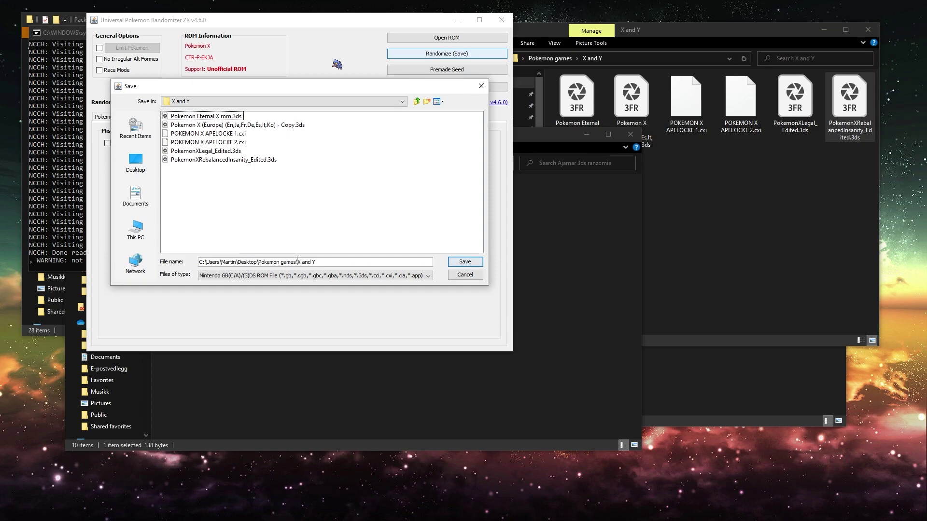
- Save as 'Pokemon X rebalanced insanity randomized', which fails with an unhandled exception
left_click(327, 262)
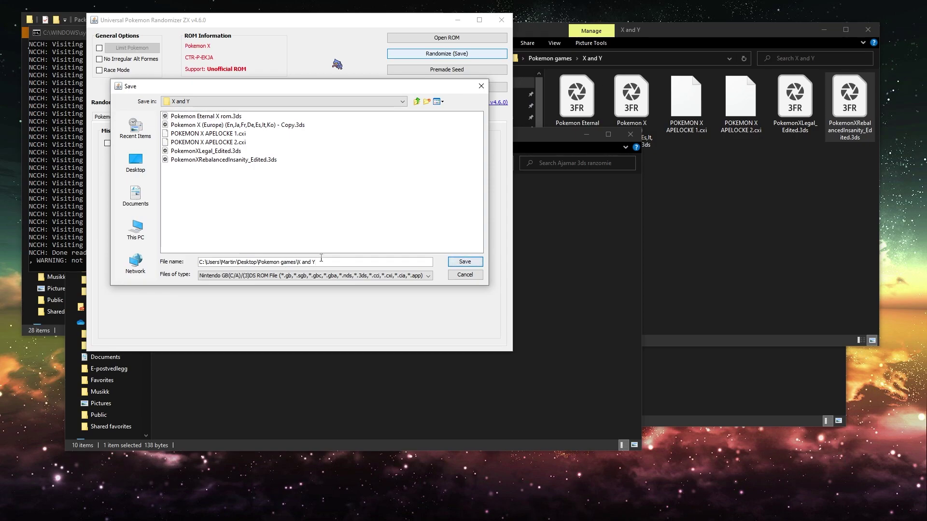
key("Home")
left_click(232, 160)
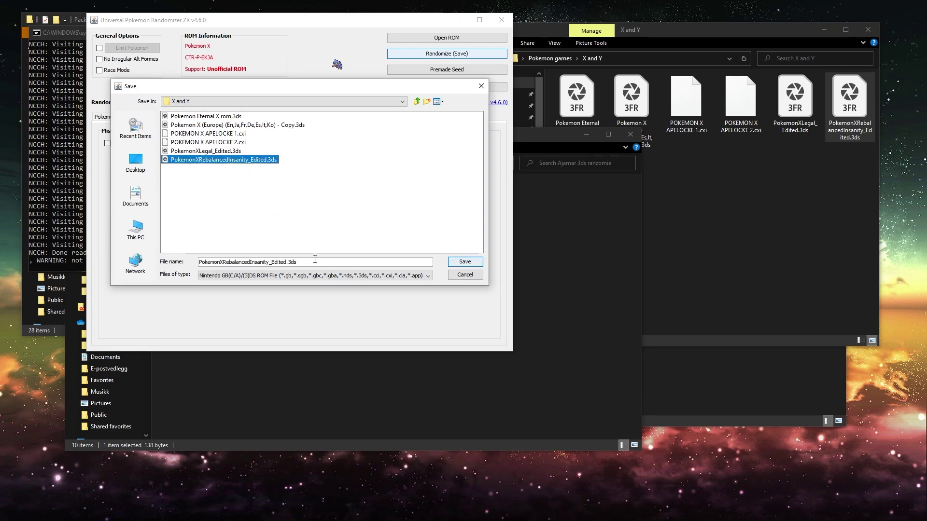
key("Tab")
type("P")
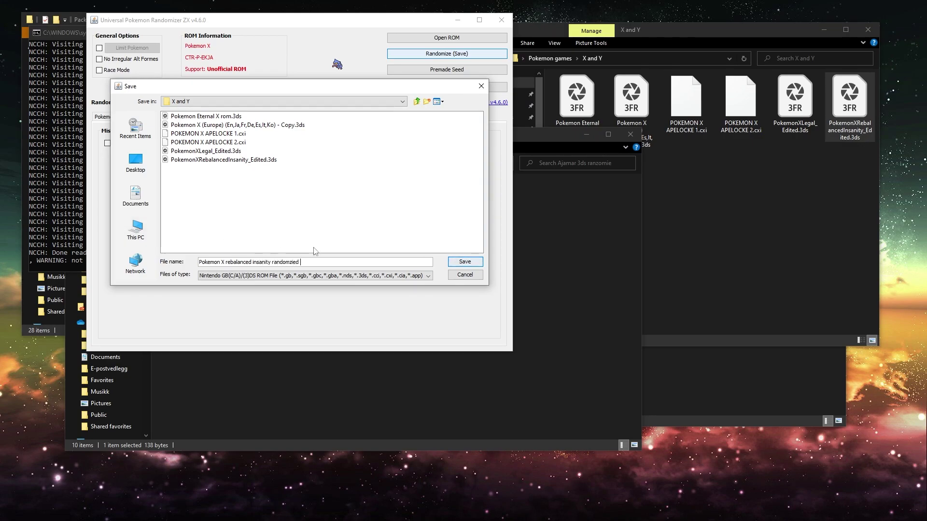
left_click(460, 264)
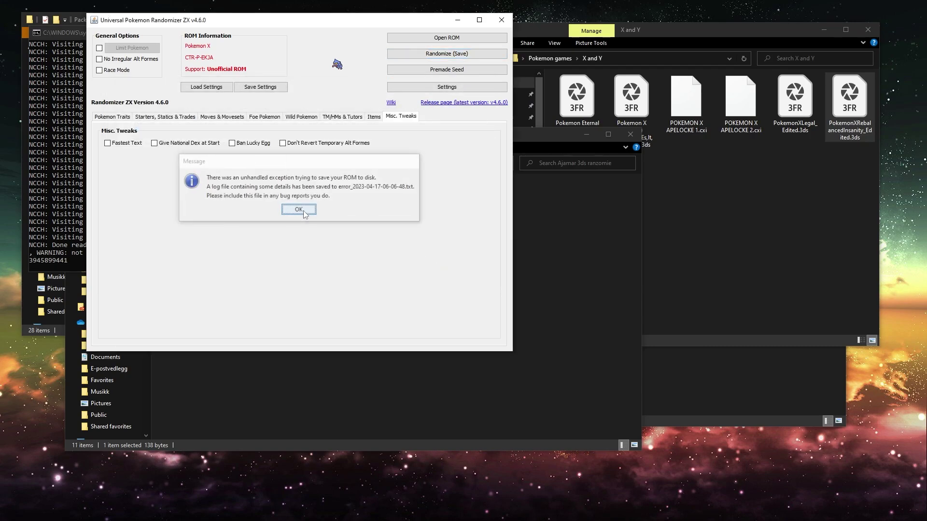
- Dismiss the save error and reload PokemonXRebalancedInsanity_Edited.3ds
left_click(302, 211)
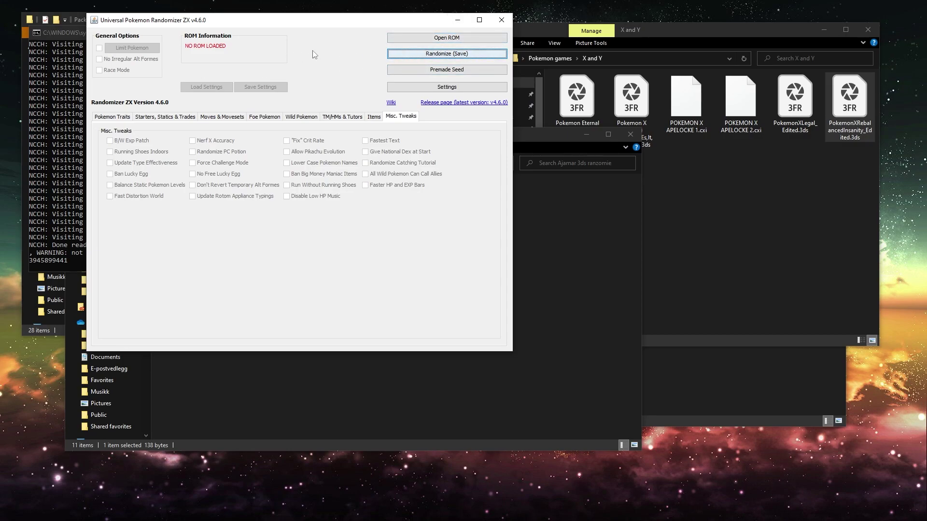
left_click(446, 37)
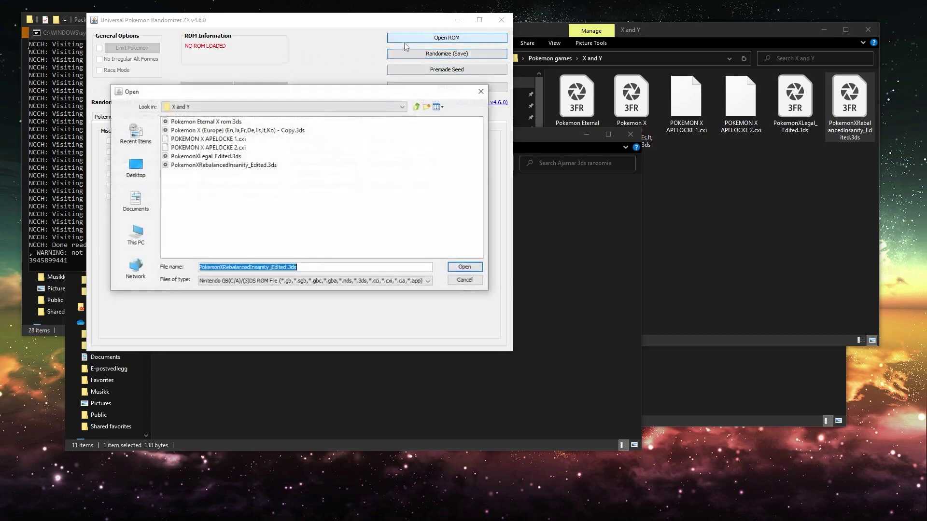
left_click(206, 165)
left_click(206, 165)
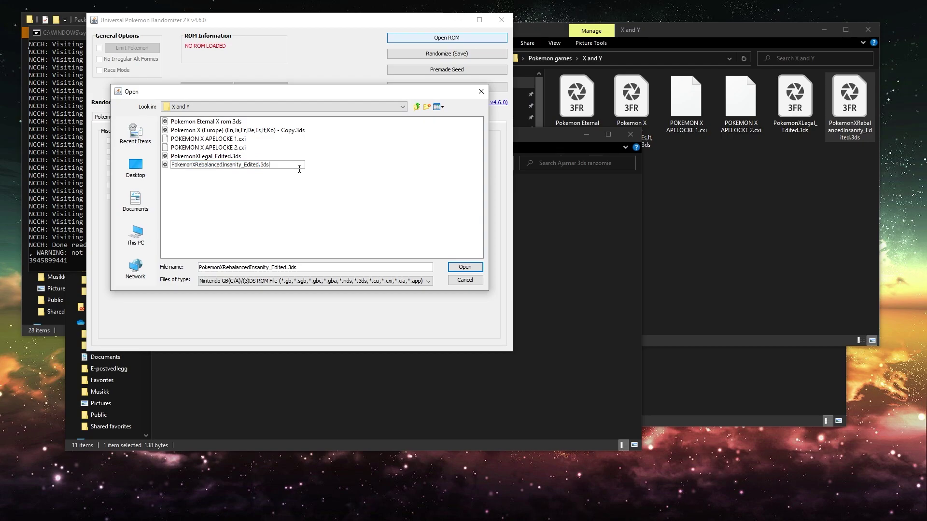
left_click(454, 268)
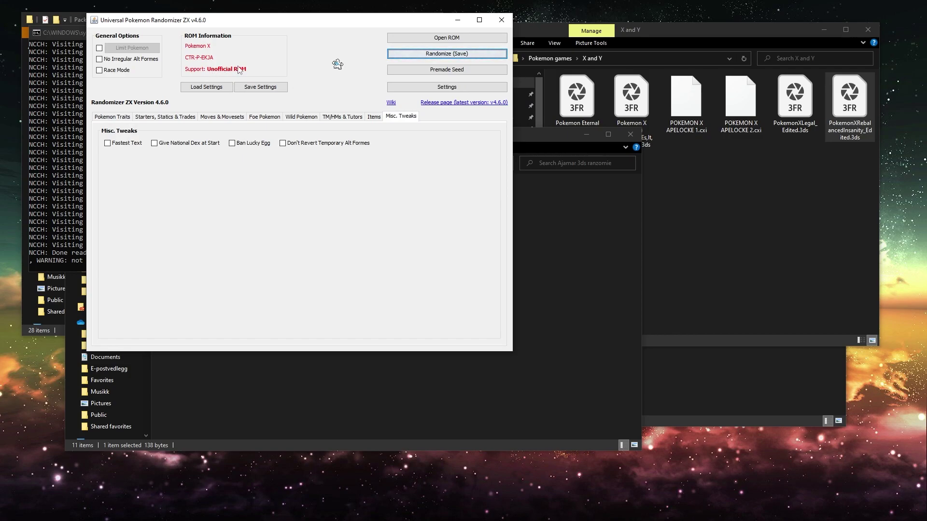
- Review the starters, moves and foe Pokemon tabs, then close the randomizer with Alt+F4
left_click(165, 117)
left_click(220, 117)
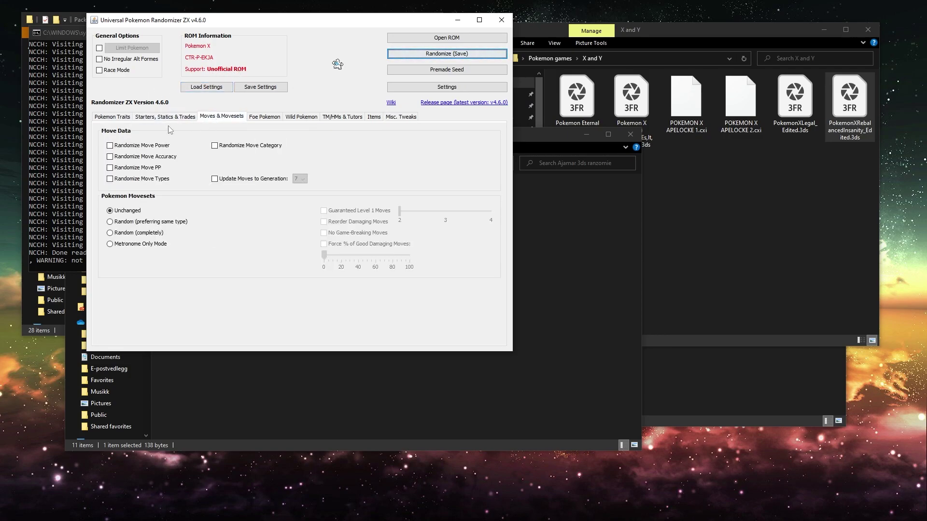
left_click(264, 117)
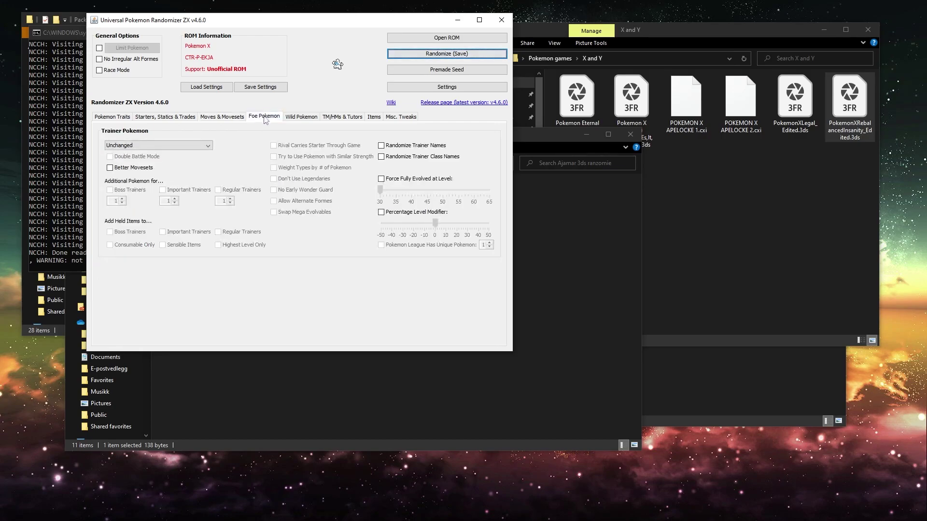
left_click(167, 119)
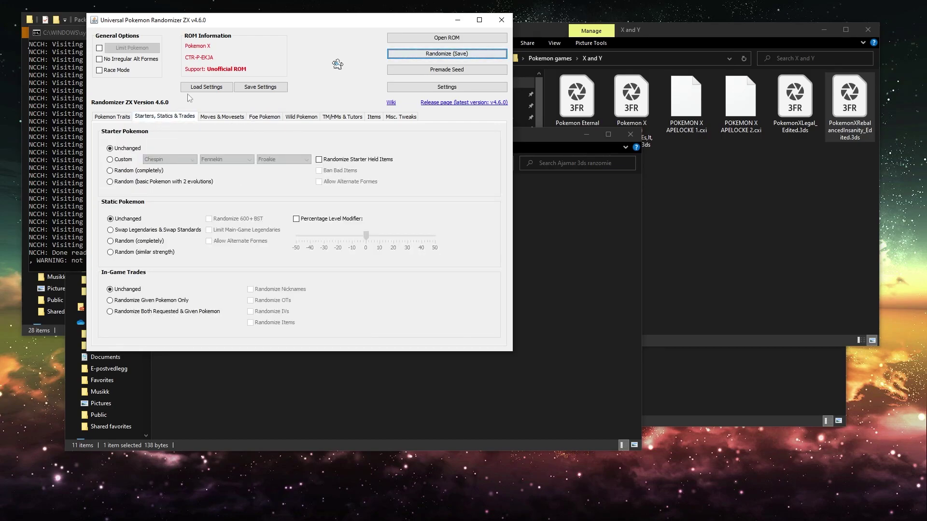
key("alt+F4")
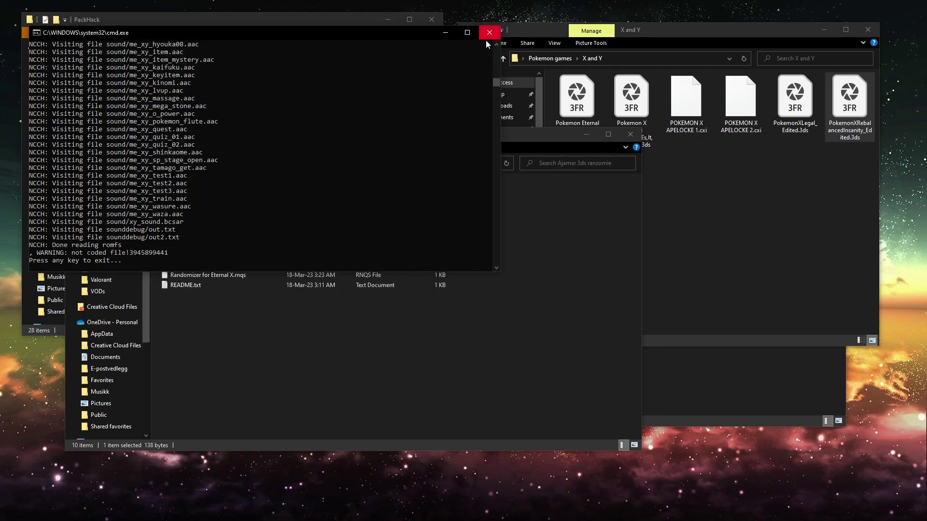
- Close the command window and open the Rebalanced Insanity game's mods location in Citra
left_click(488, 33)
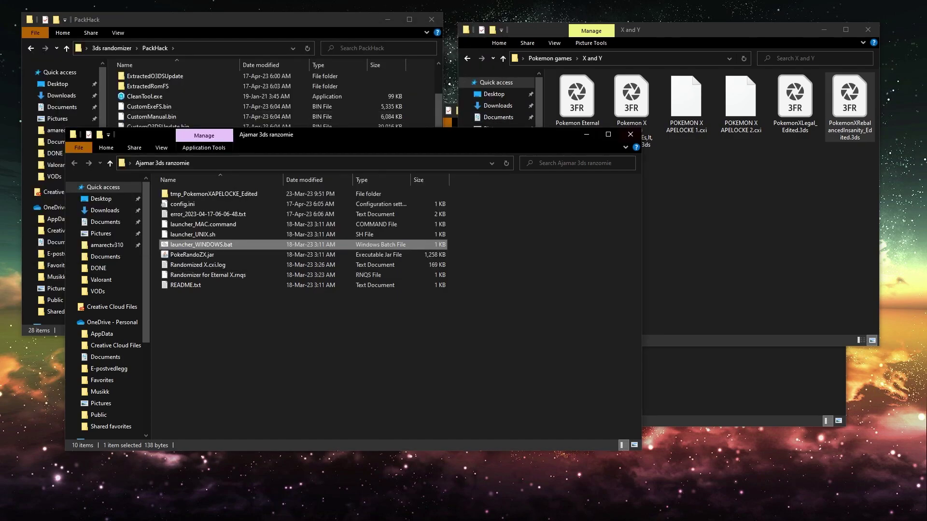
key("alt+Tab")
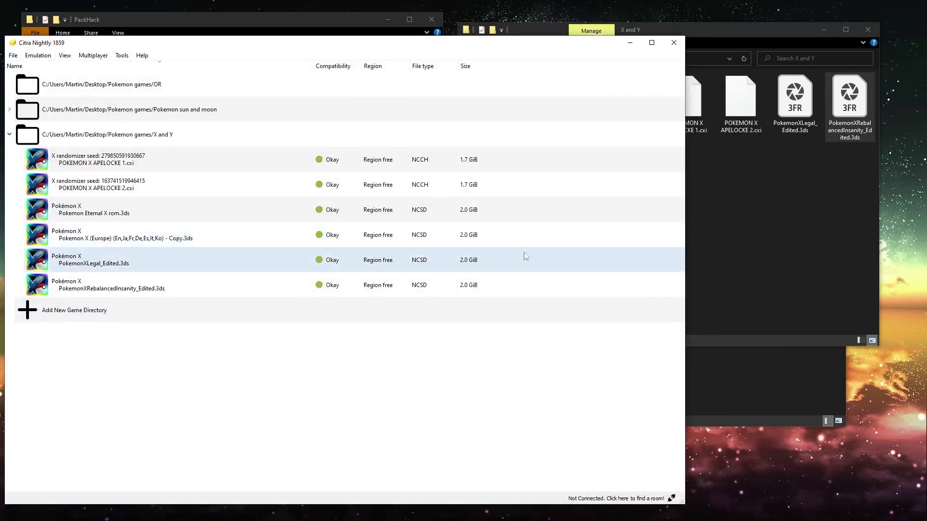
right_click(157, 281)
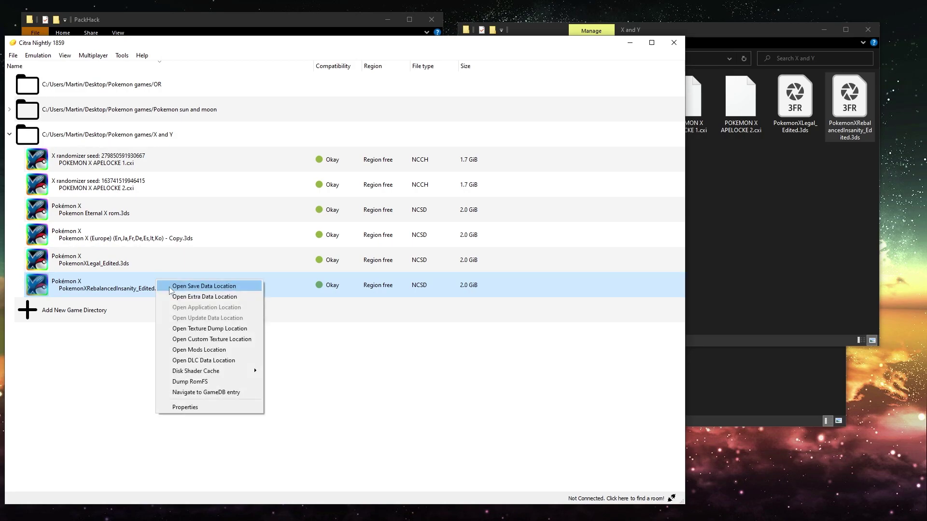
left_click(203, 351)
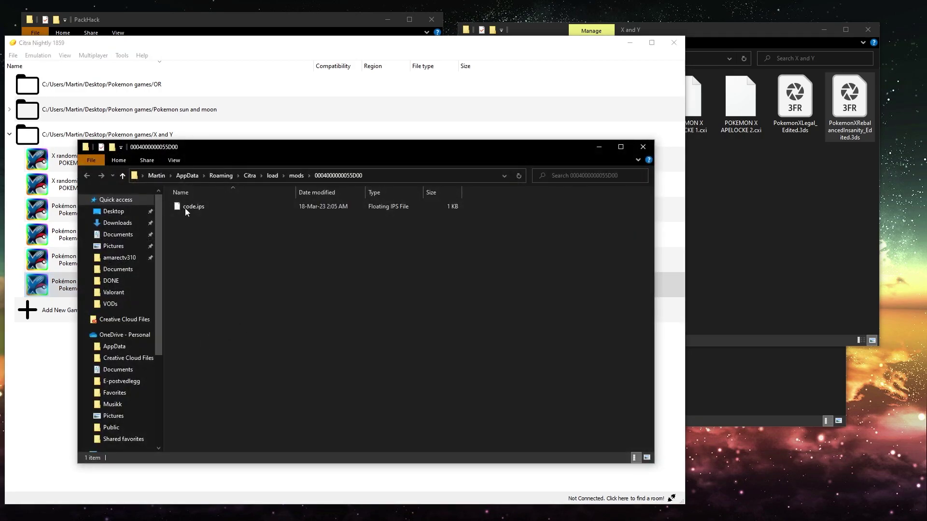
left_click(248, 205)
- Compare the mods folder's code.ips with the one in luma's title folder, then close the mods window
key("alt+Tab")
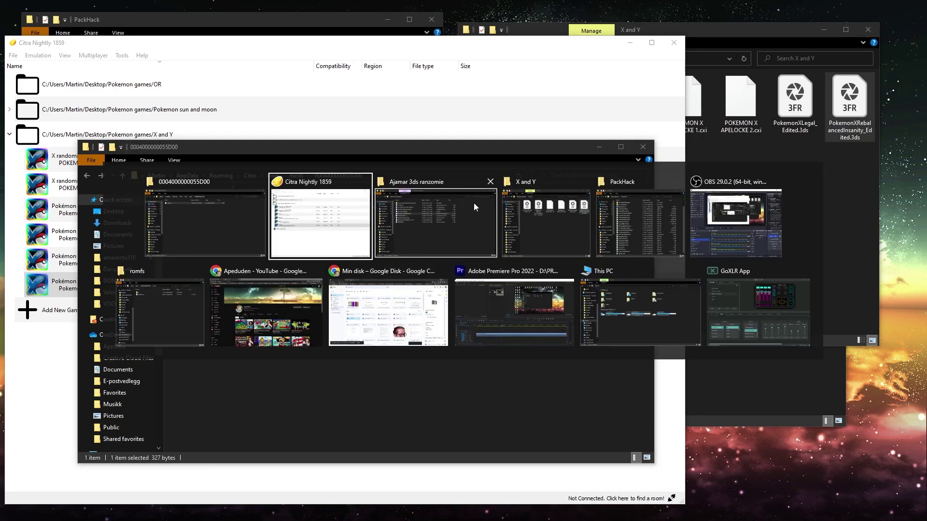
left_click(147, 309)
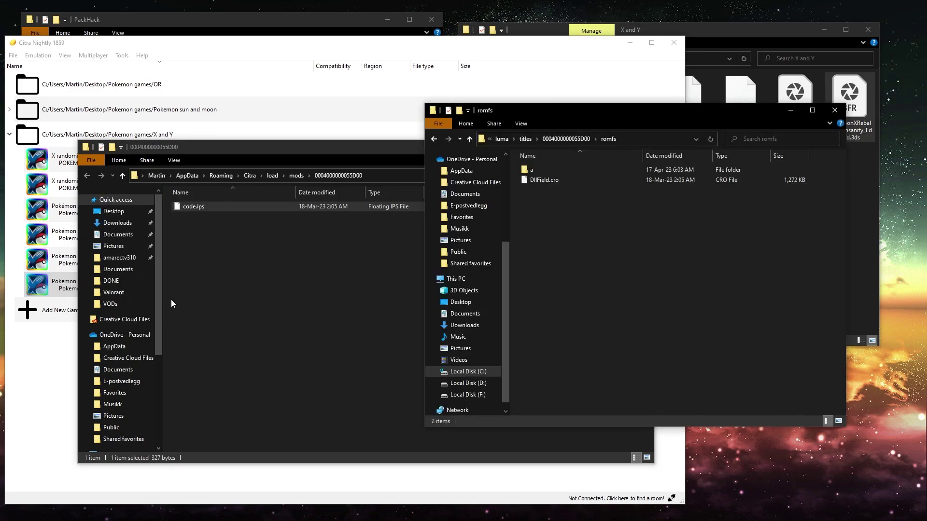
left_click(568, 141)
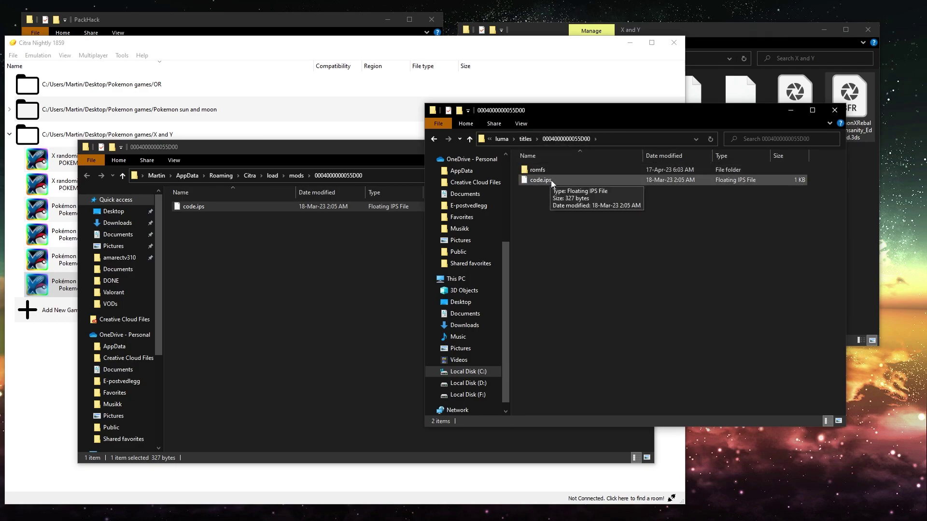
left_click(579, 180)
left_click(244, 227)
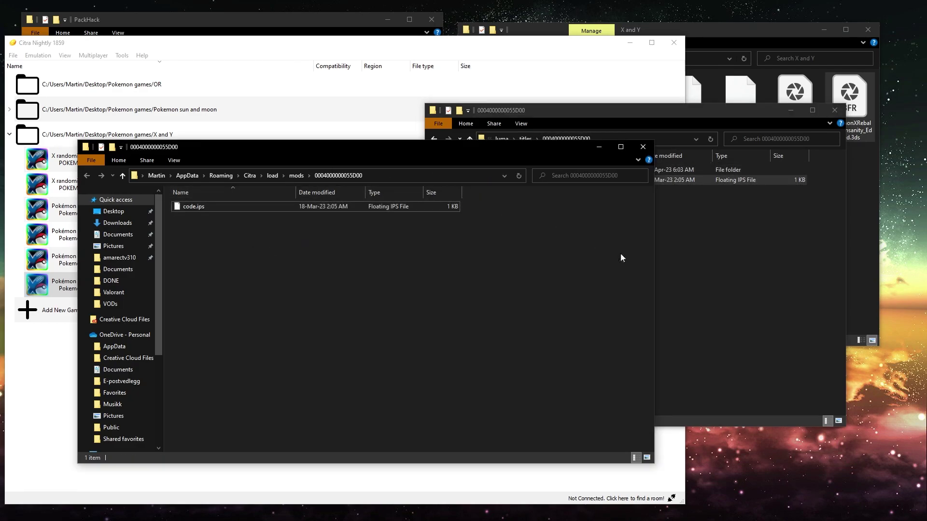
left_click(781, 249)
left_click(555, 182)
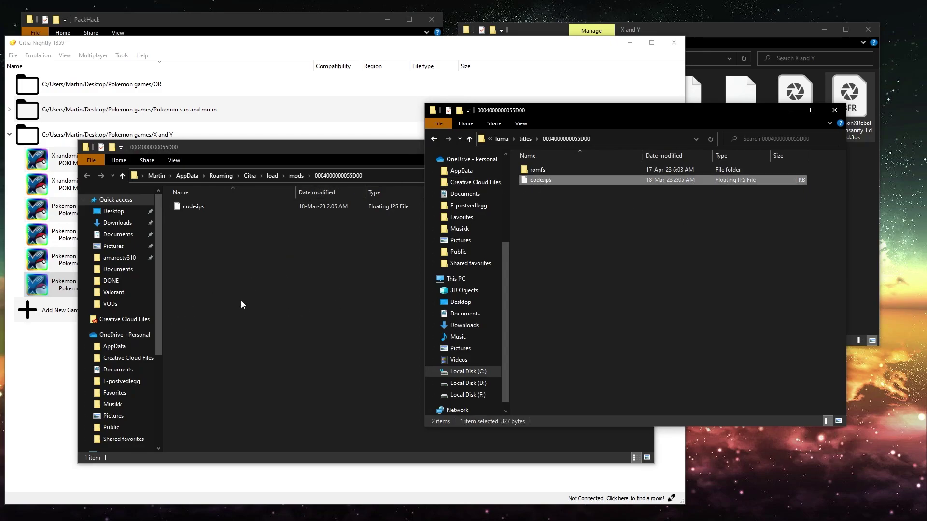
left_click(344, 256)
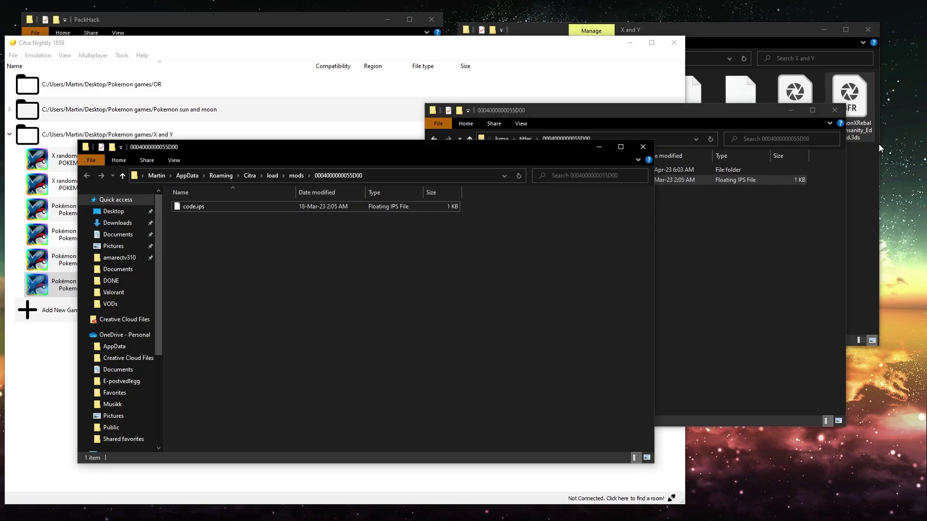
left_click(642, 147)
- Close the mods folder and have Doakie attack the opposing Dustox in the Citra battle
left_click(834, 110)
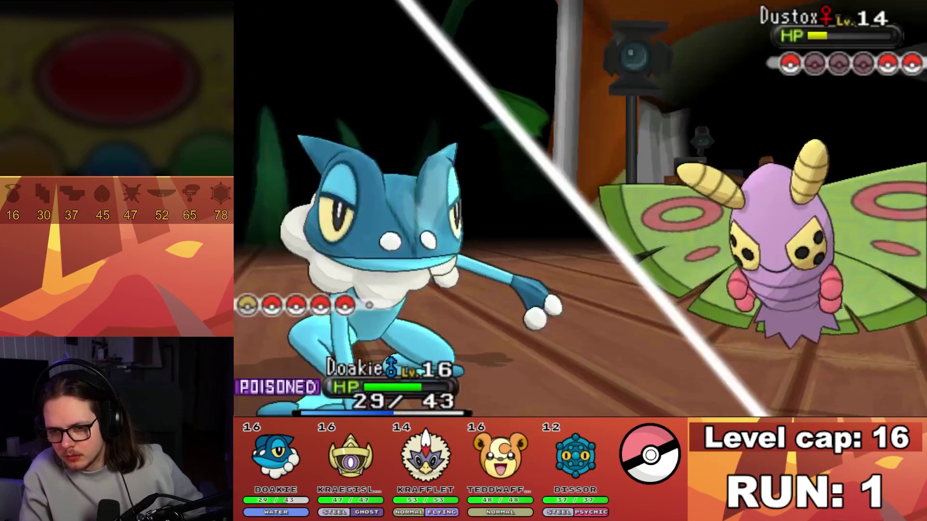
key("a")
key("a")
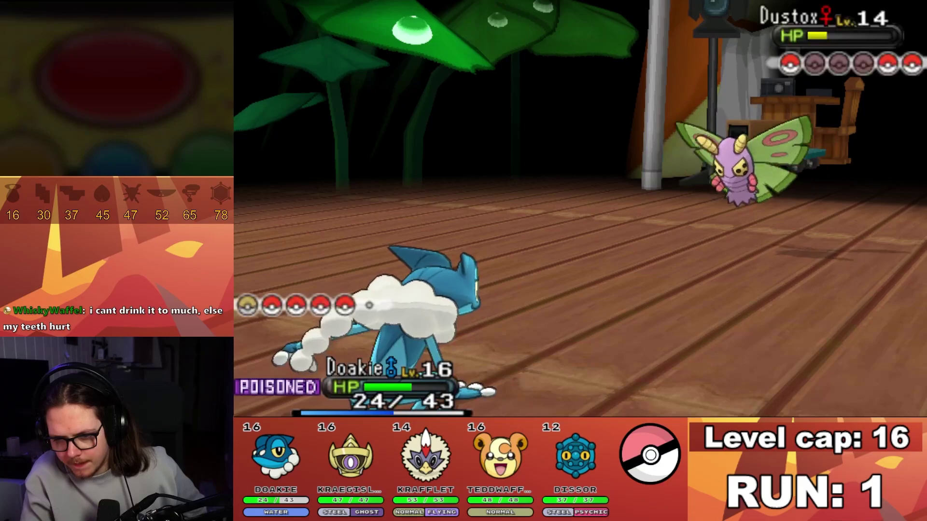
key("a")
key("a")
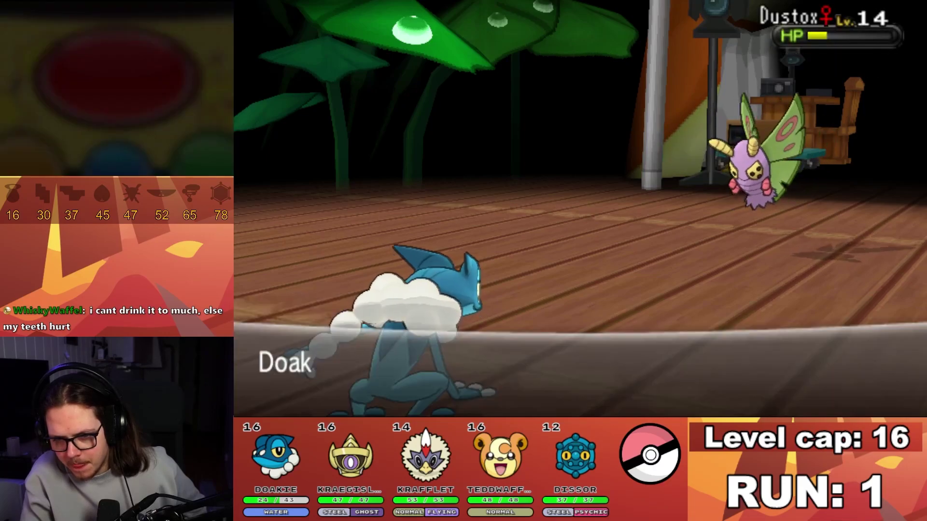